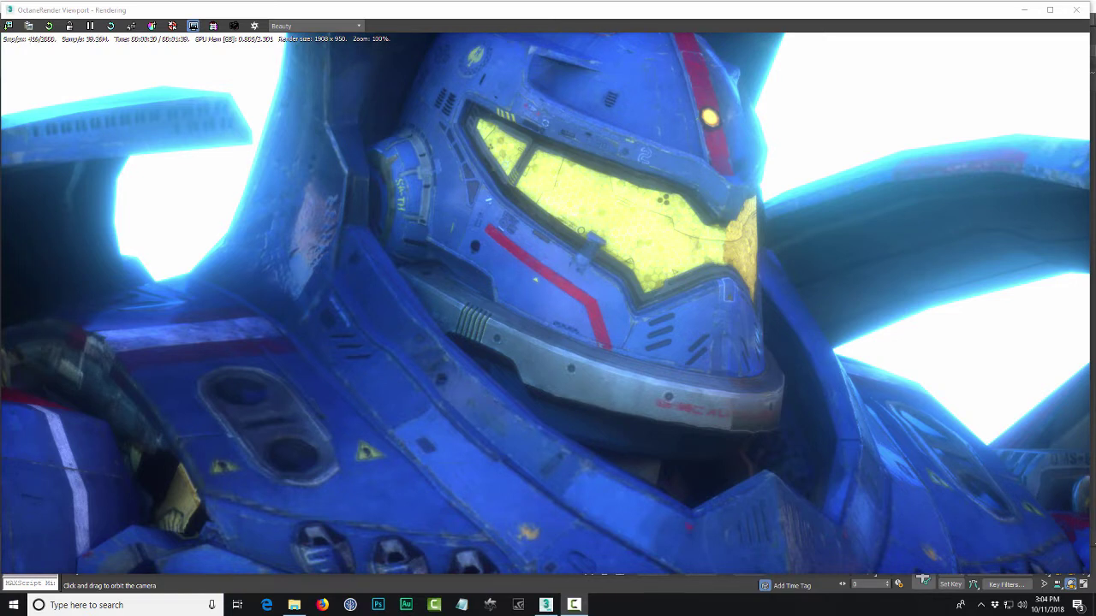
Step: Open the Octane render settings with F10 and move the window to the right
key("F10")
left_click_drag(731, 93, 802, 56)
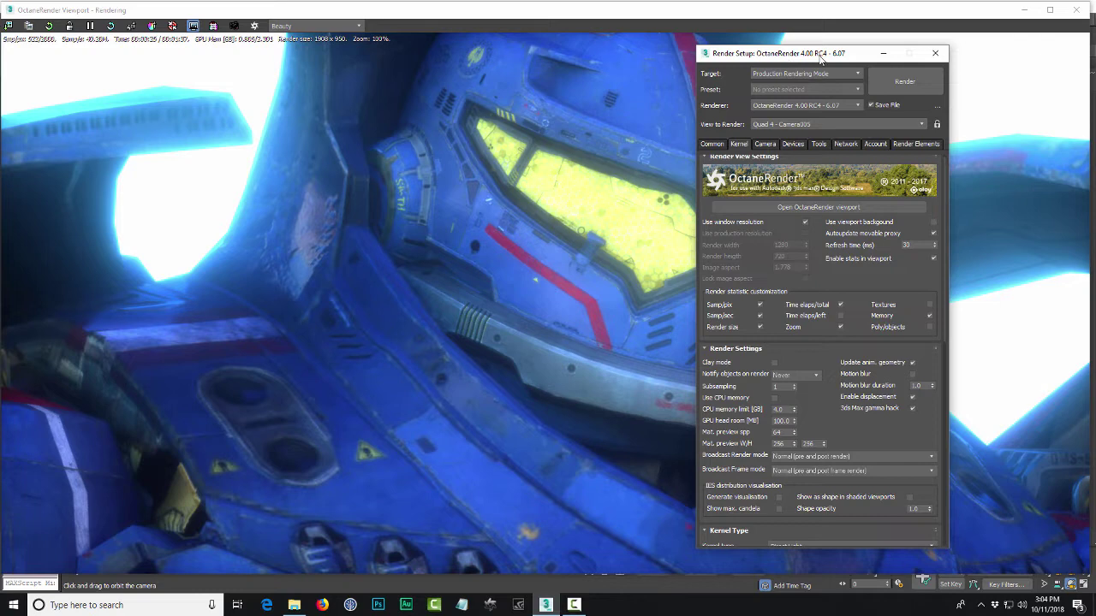
left_click_drag(820, 58, 923, 58)
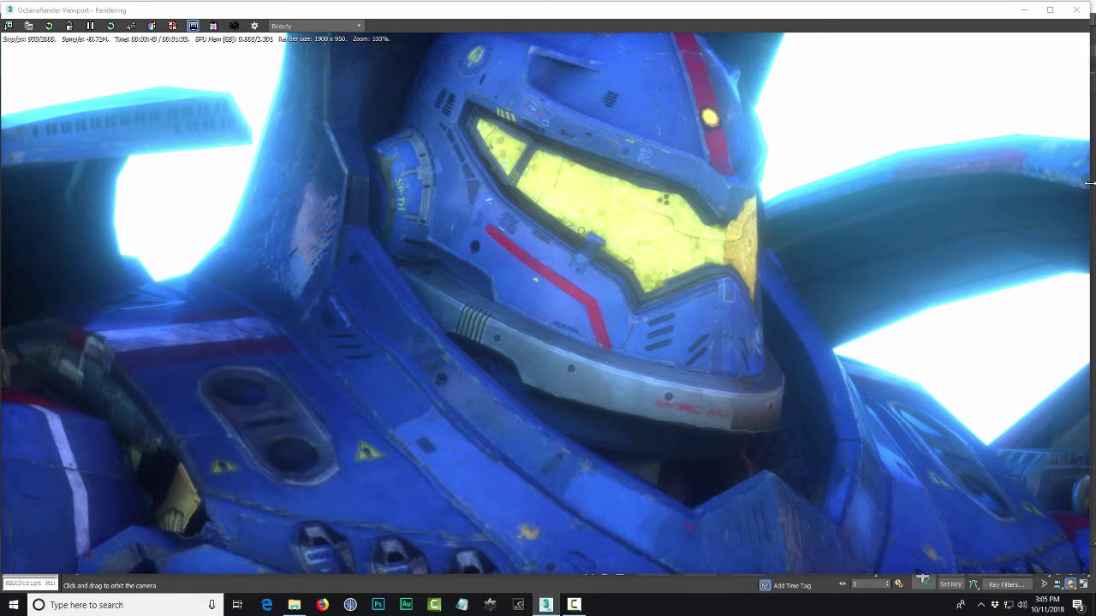
Step: Shrink the OctaneRender window and orbit Camera005 to a frontal view of the Gypsy head
left_click_drag(1088, 182, 748, 194)
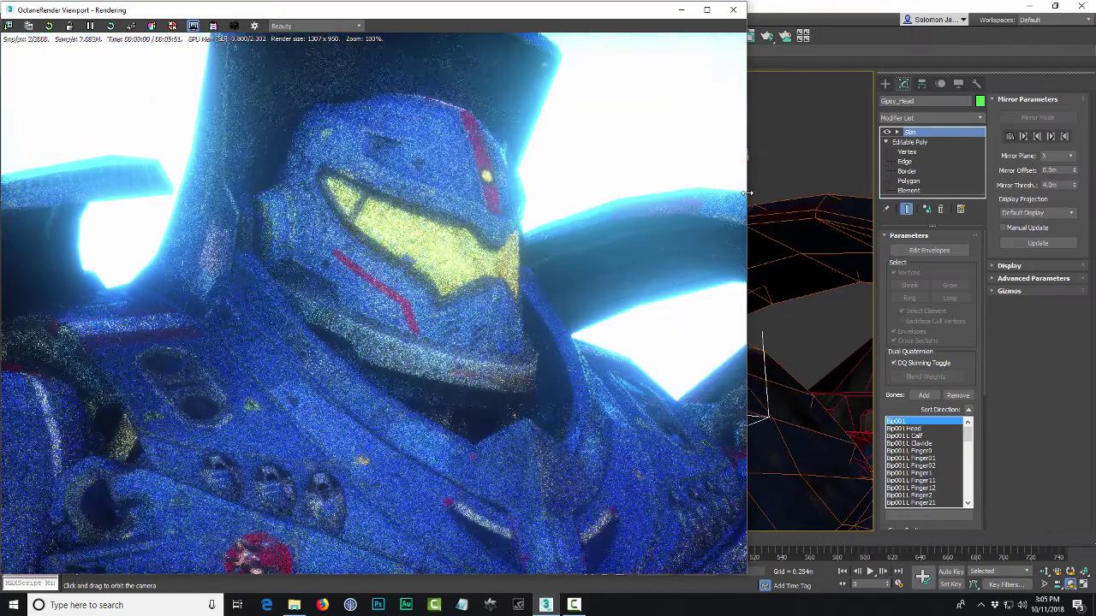
left_click(825, 325)
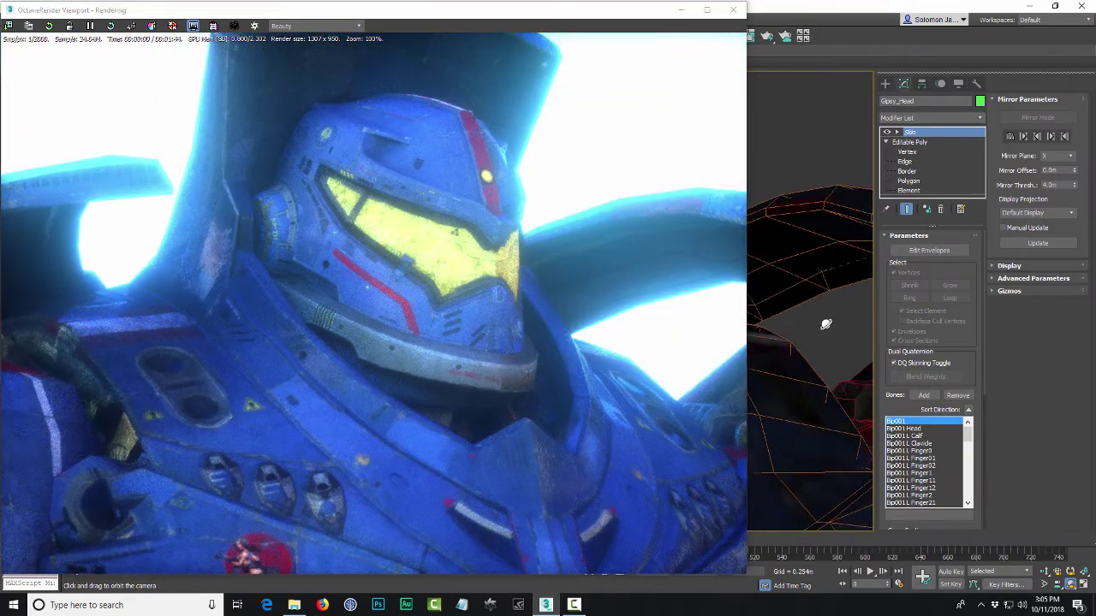
left_click_drag(825, 324, 802, 329)
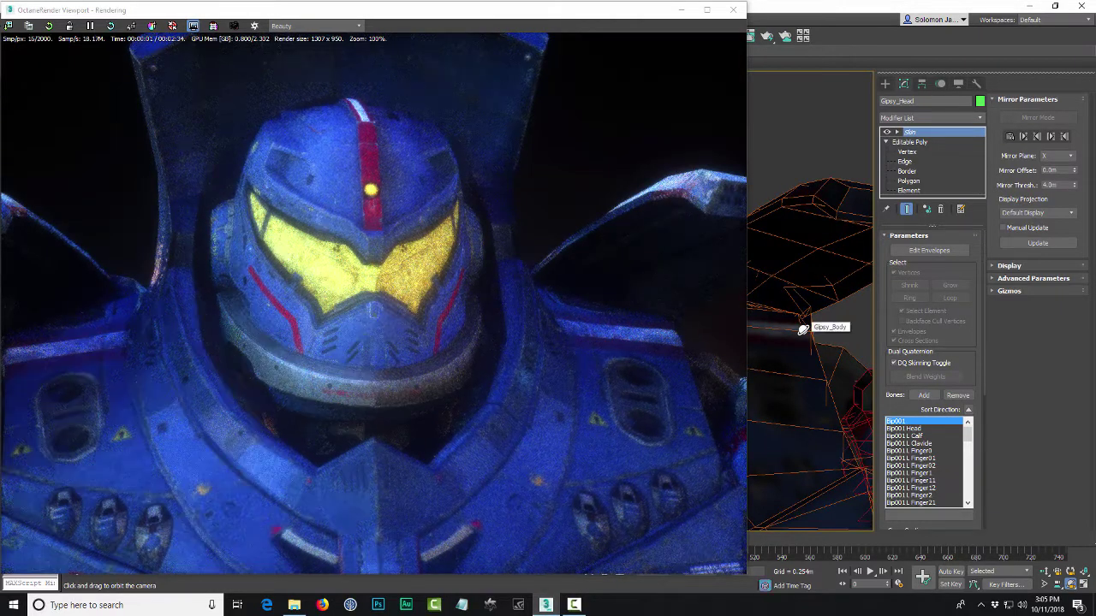
left_click_drag(781, 316, 796, 310)
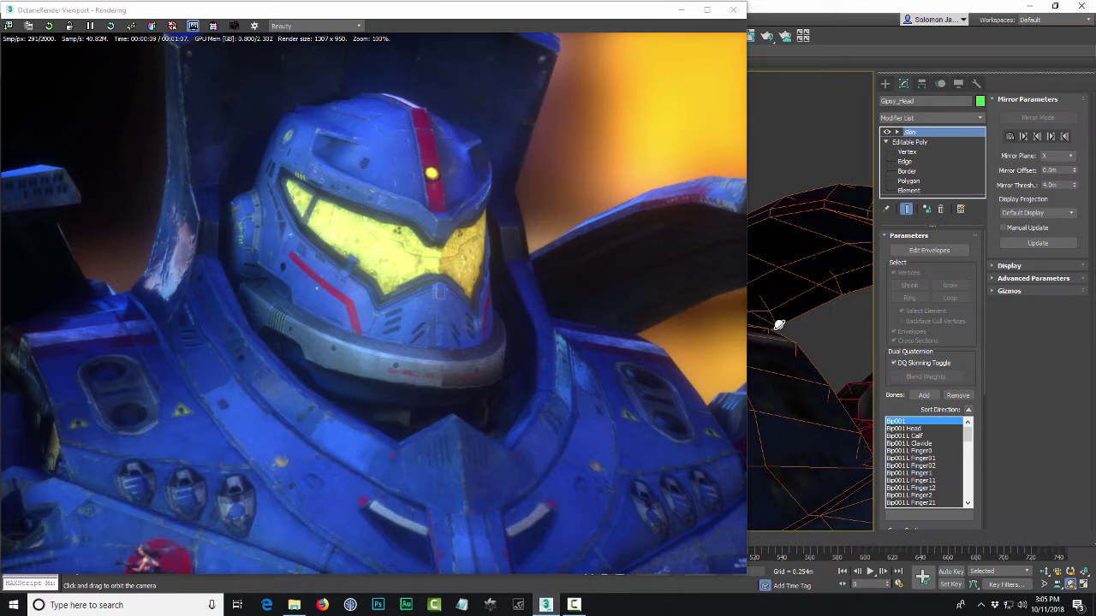
left_click_drag(401, 13, 607, 302)
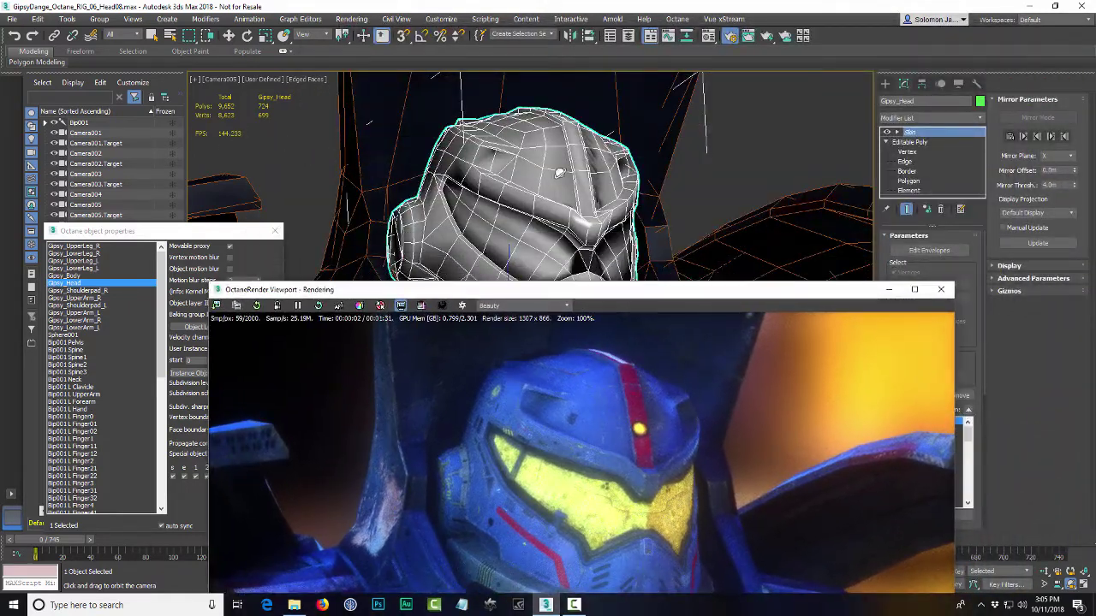
Step: Orbit to face the helmet front-on, close Octane object properties, and select Gipsy_Body
left_click_drag(716, 178, 926, 29)
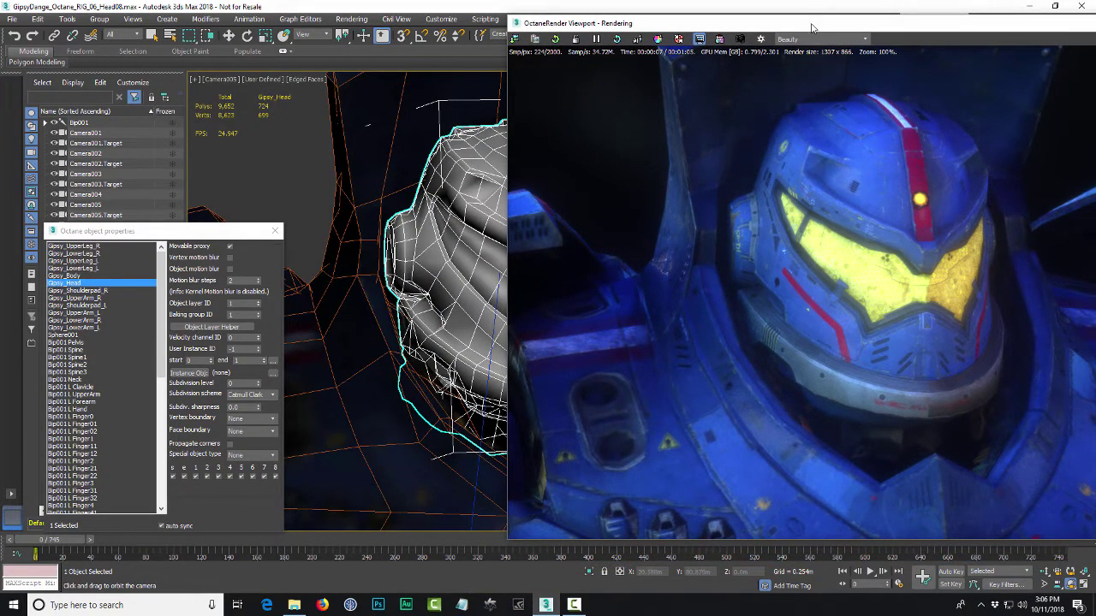
left_click_drag(208, 236, 377, 147)
left_click(442, 144)
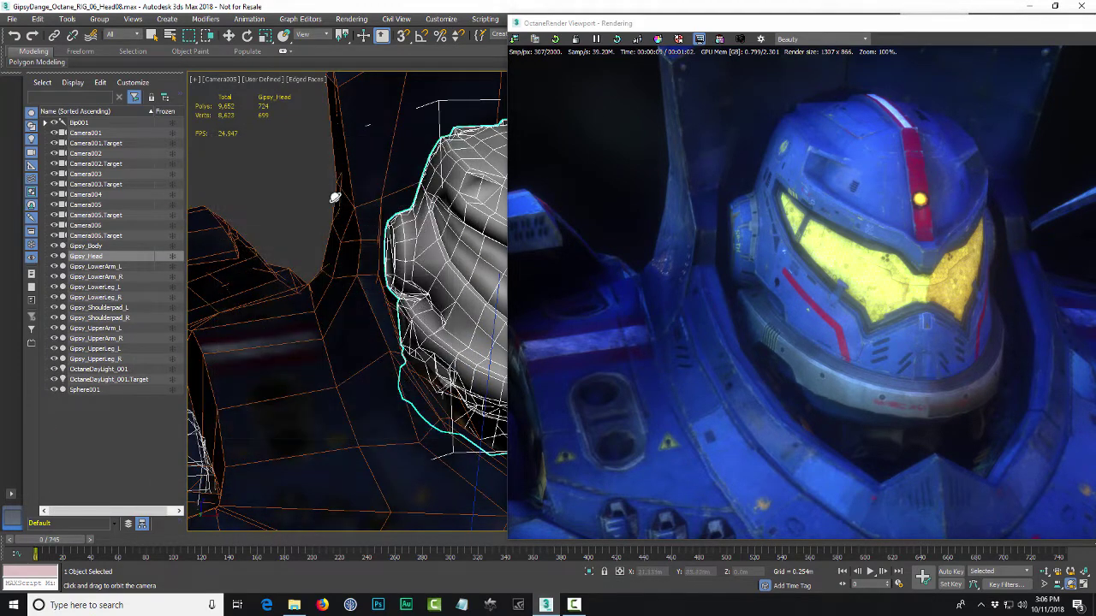
key("w")
left_click(268, 187)
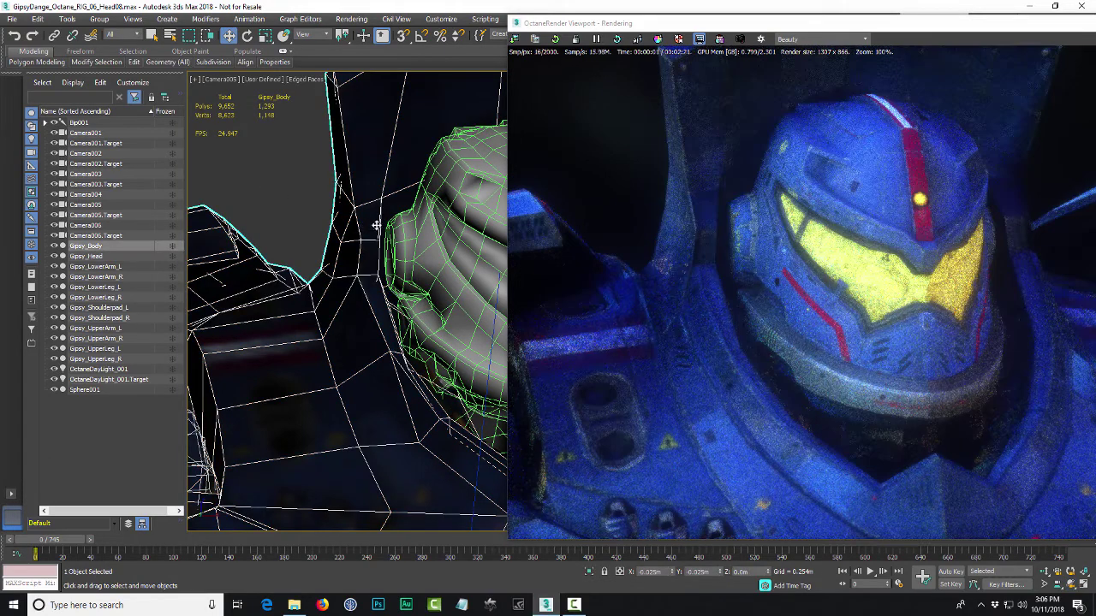
Step: Open Octane object properties for Gipsy_Body and switch the dialog to Gipsy_Head
right_click(352, 282)
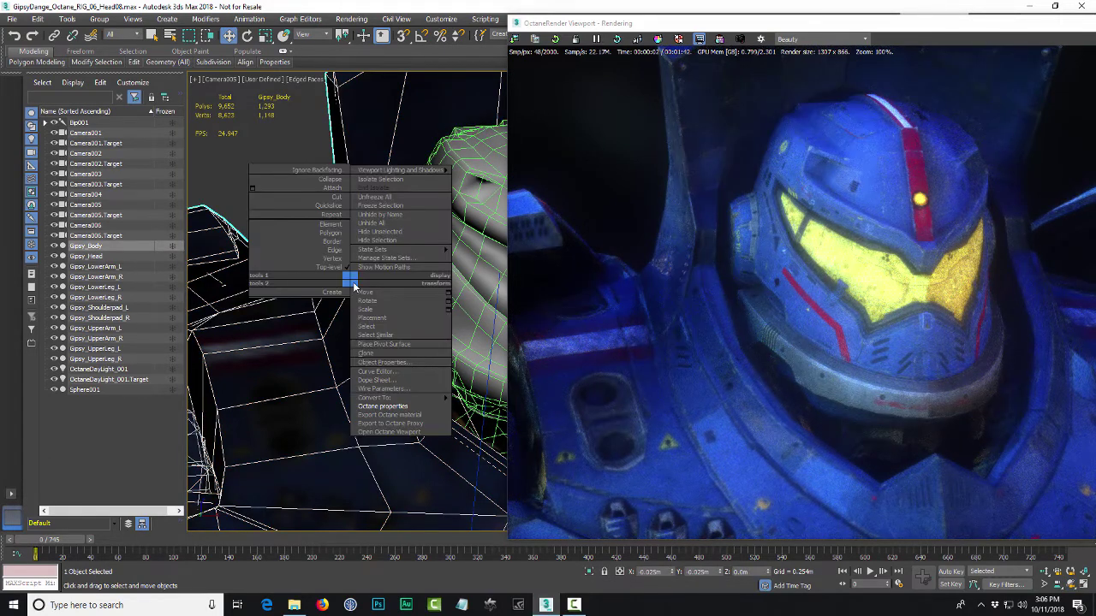
left_click(379, 407)
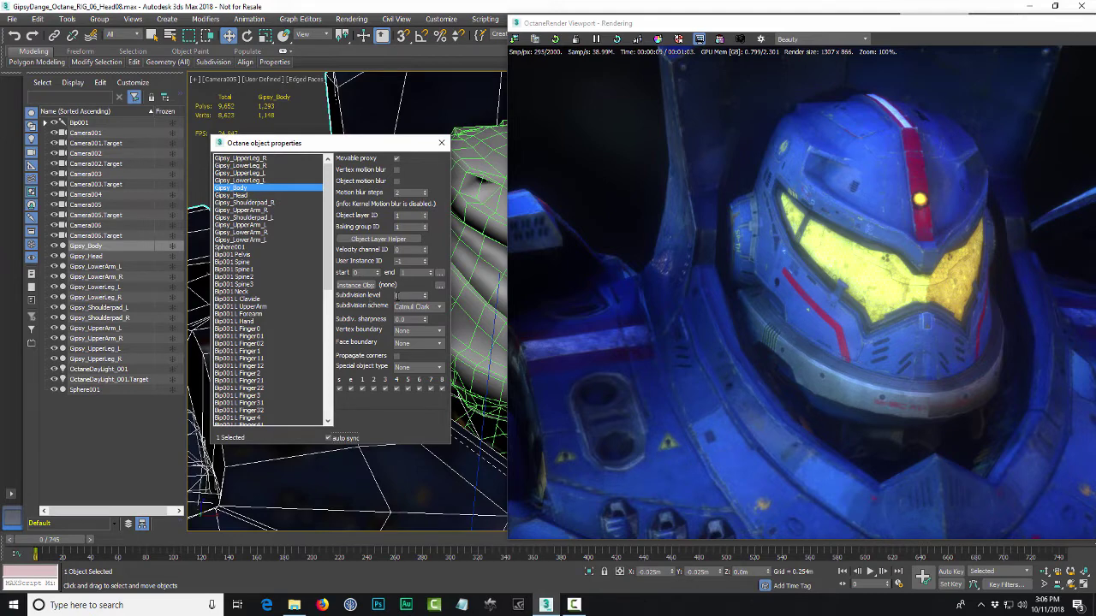
left_click_drag(379, 145, 262, 186)
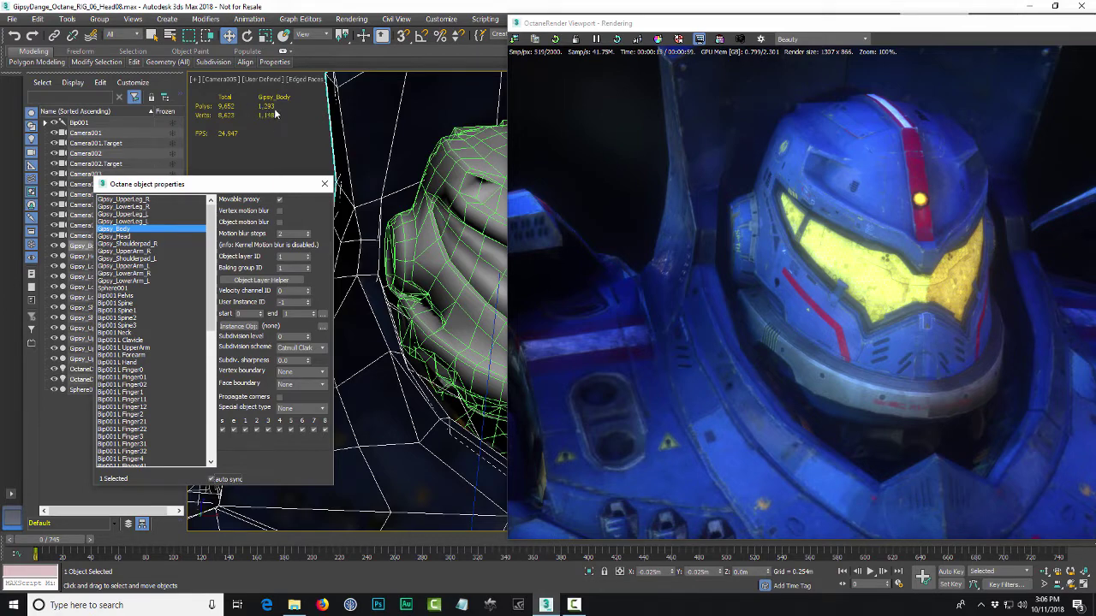
key("Down")
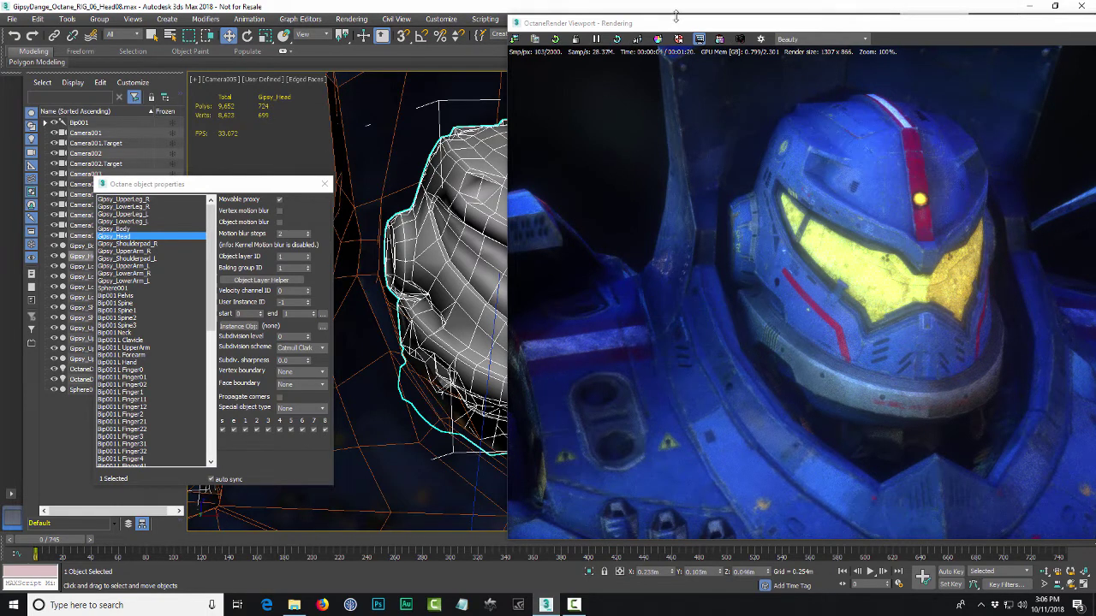
left_click_drag(684, 26, 875, 26)
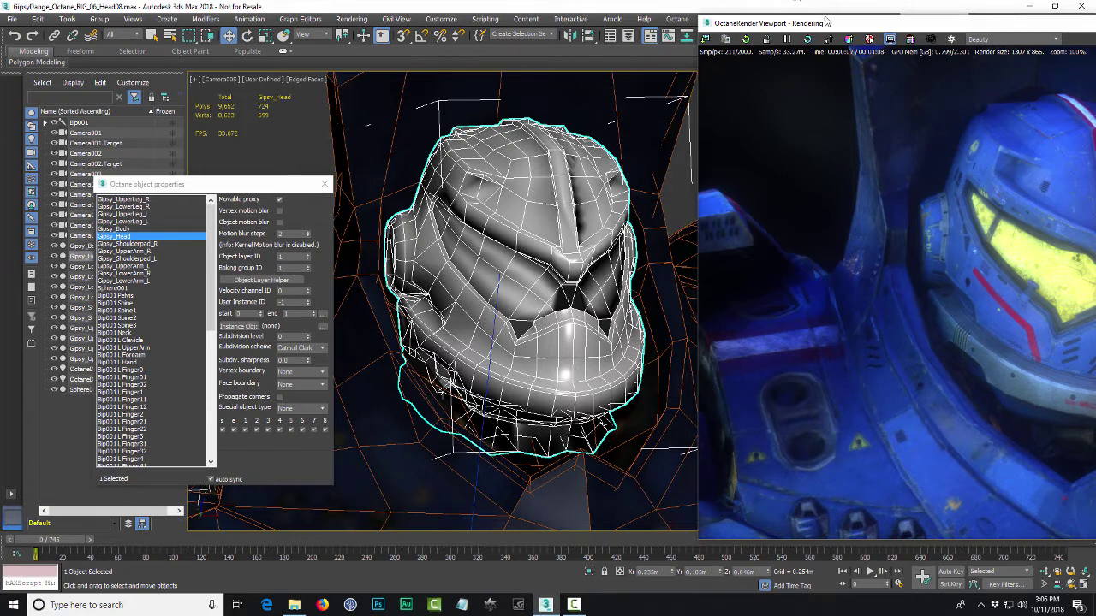
Step: Dolly the camera close to the helmet and pan to frame the visor and lower faceplate
left_click_drag(838, 33, 1079, 48)
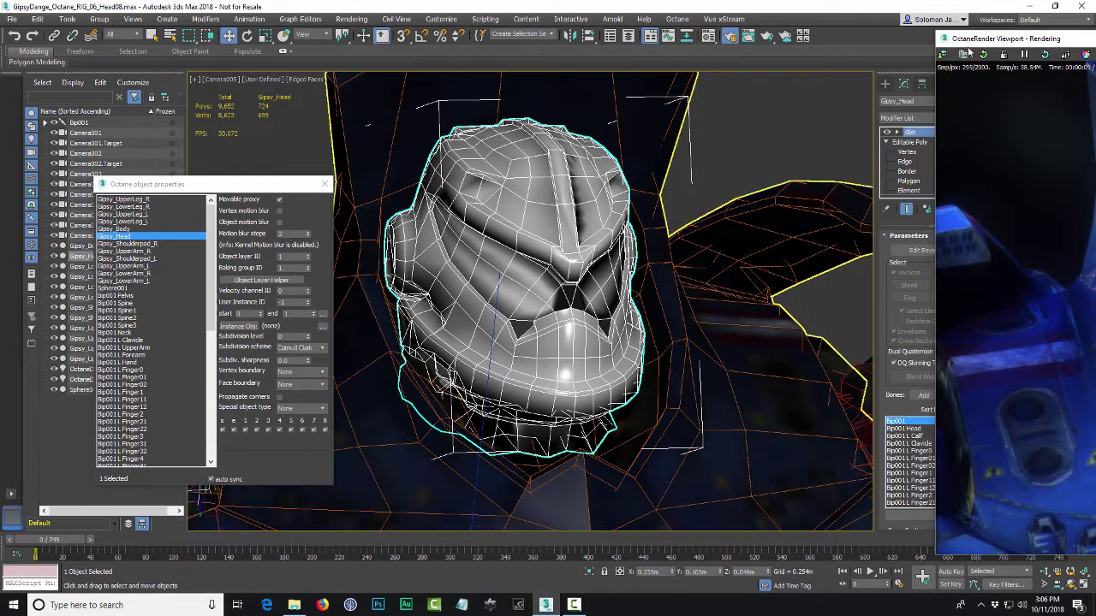
left_click(1044, 571)
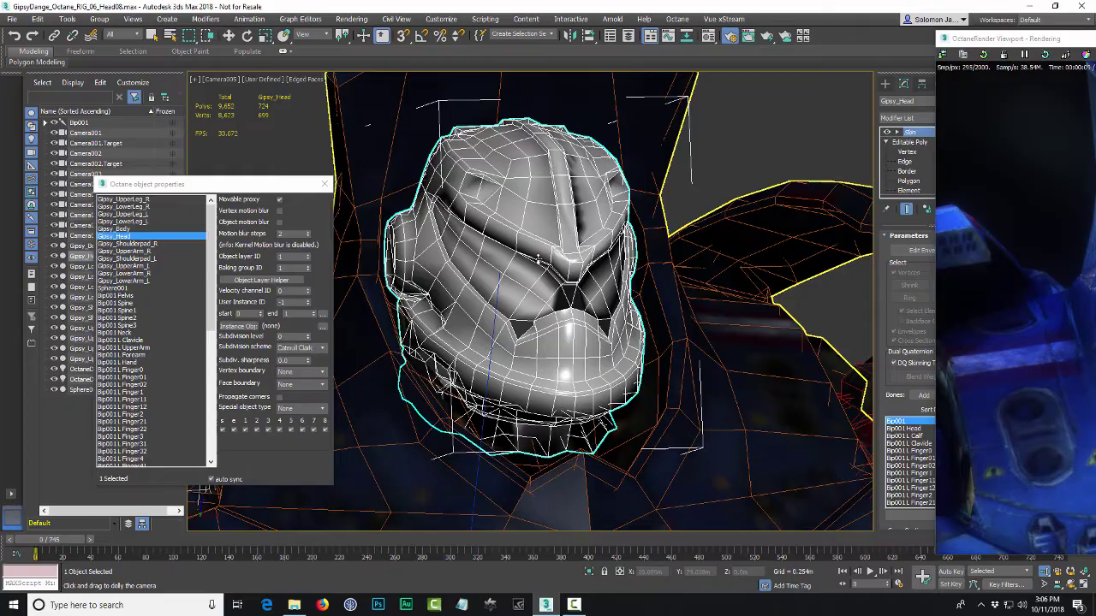
left_click_drag(537, 259, 540, 227)
middle_click_drag(665, 360, 639, 235)
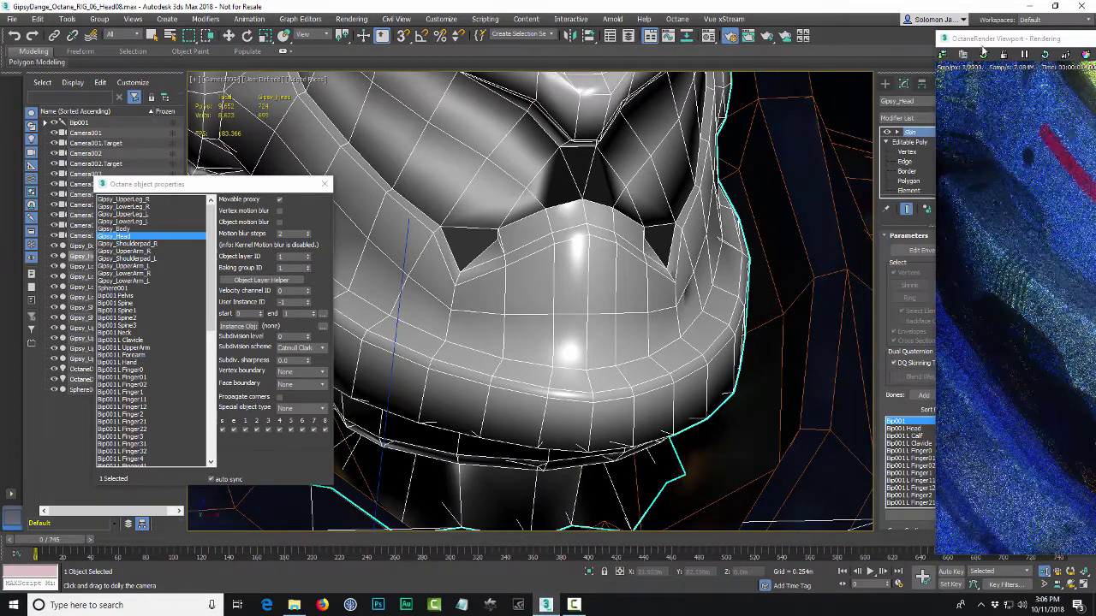
left_click_drag(1059, 41, 460, 20)
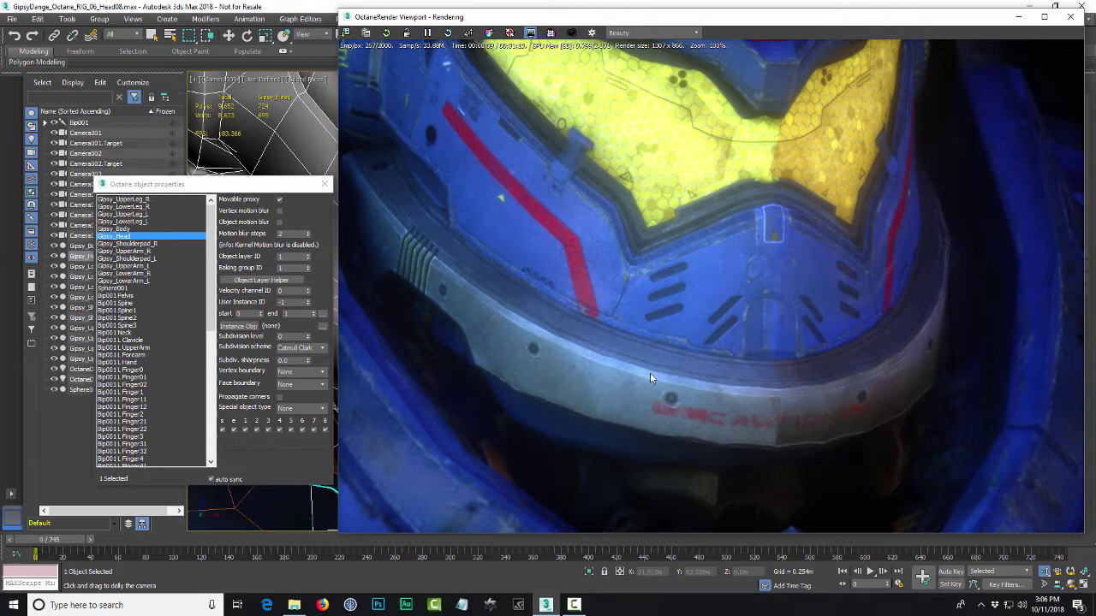
Step: Orbit the helmet close-up to an angled side view of the visor and chin band
left_click(1070, 584)
left_click_drag(294, 140, 269, 141)
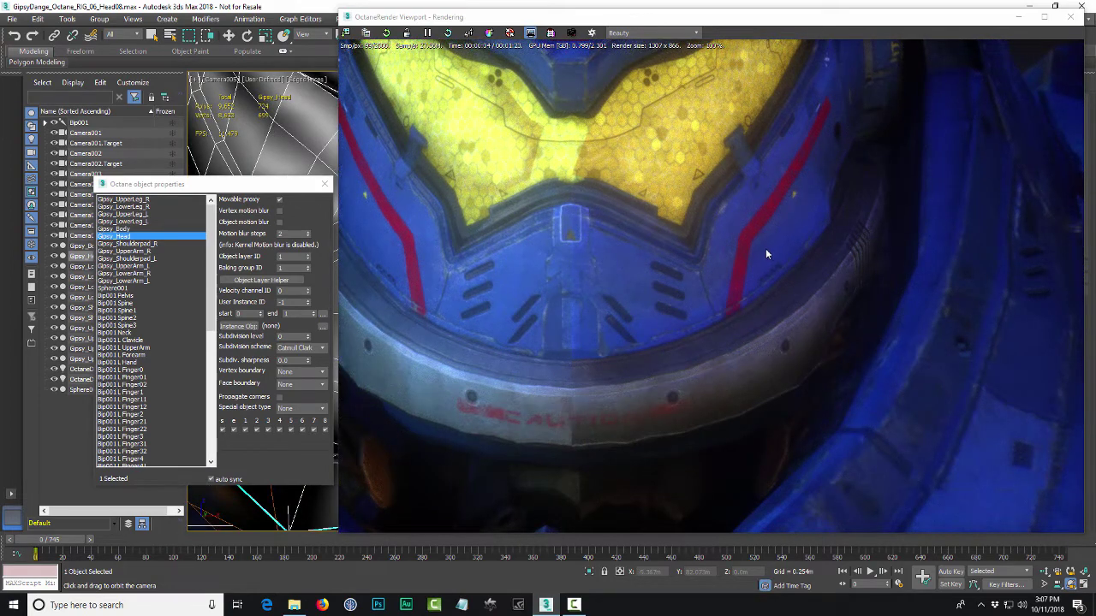
left_click_drag(308, 145, 279, 144)
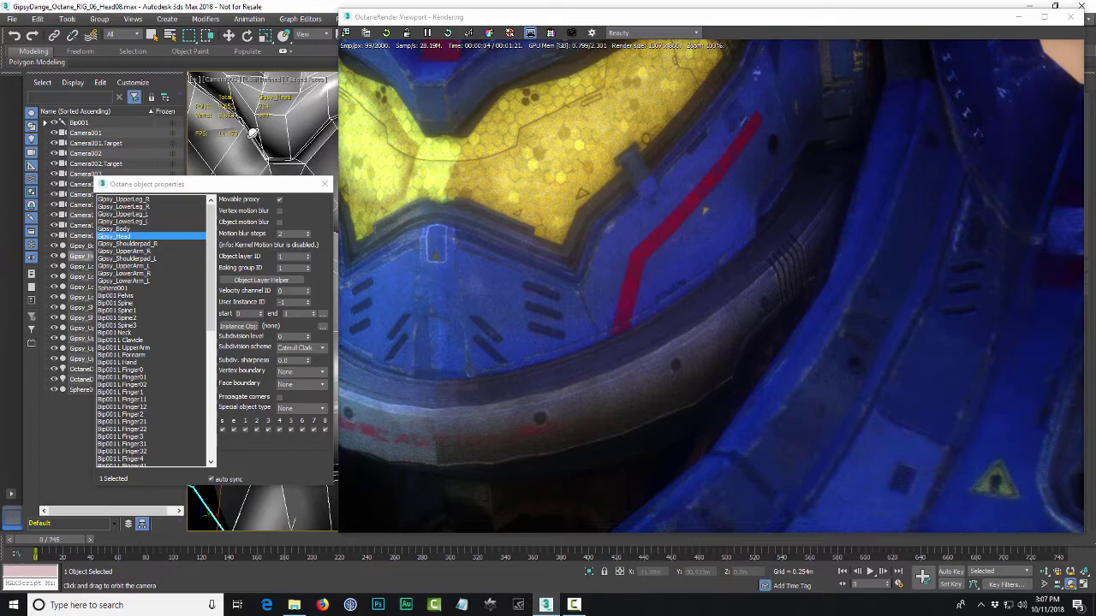
left_click_drag(250, 134, 291, 135)
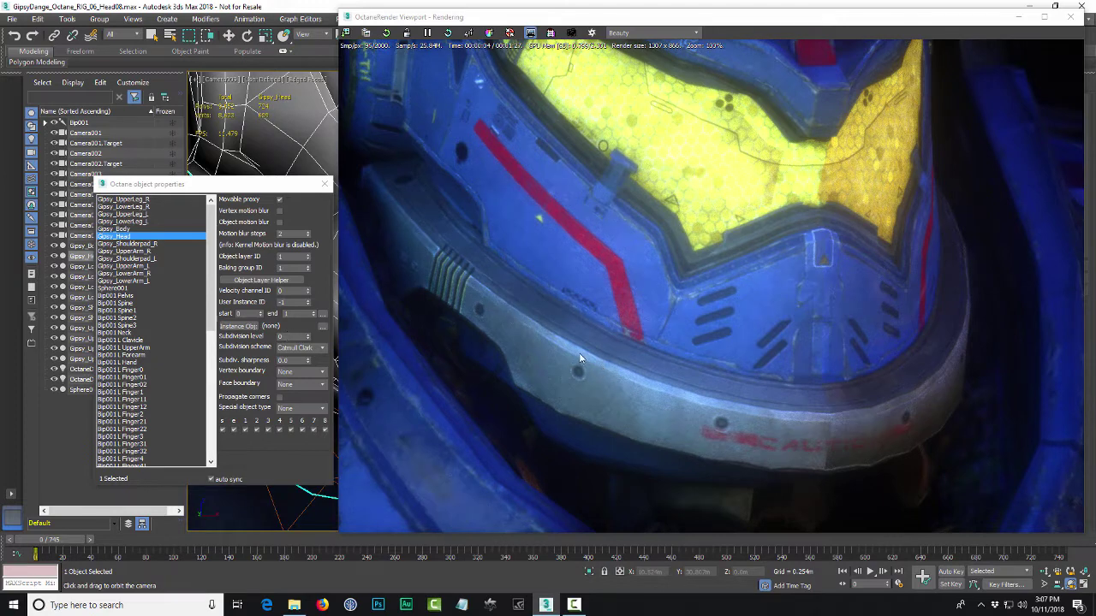
Step: Edit the head's Subdivision level, then orbit back to a straight-on close-up of the visor
double_click(290, 337)
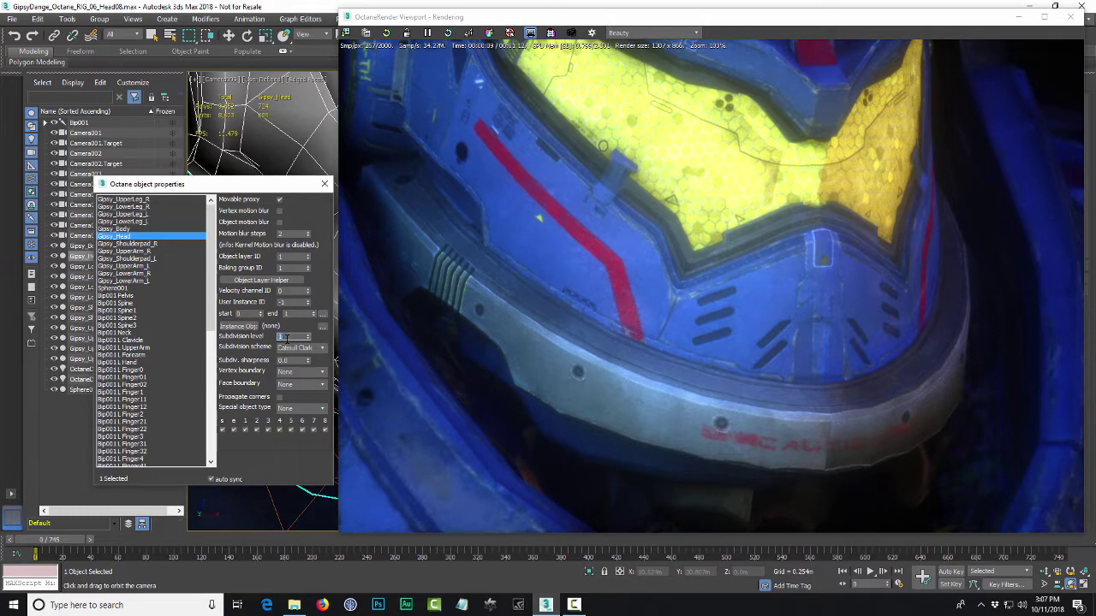
key("Return")
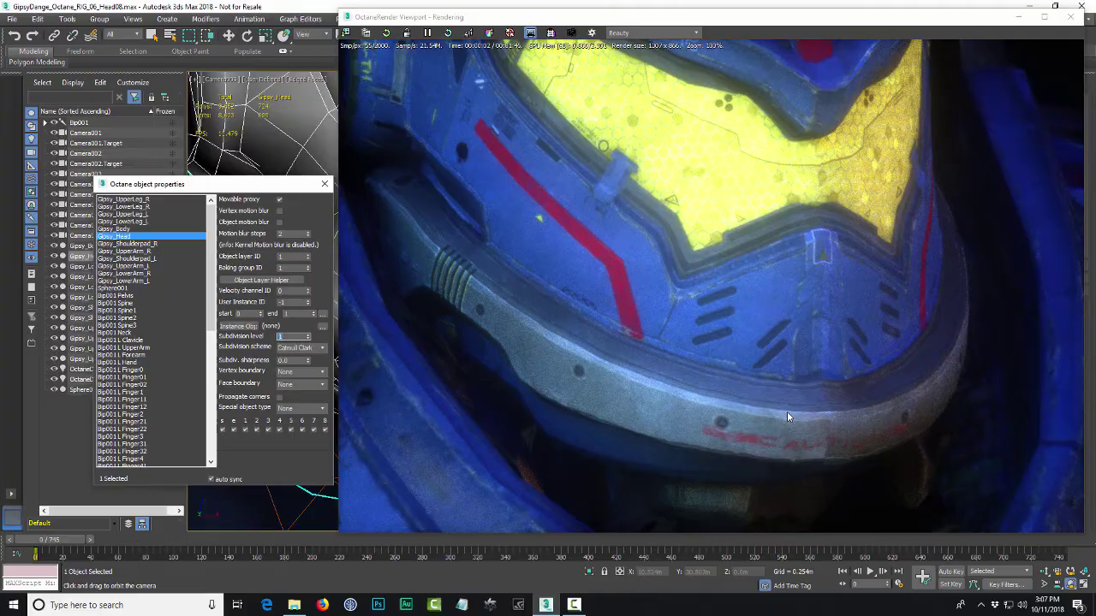
left_click_drag(308, 151, 263, 147)
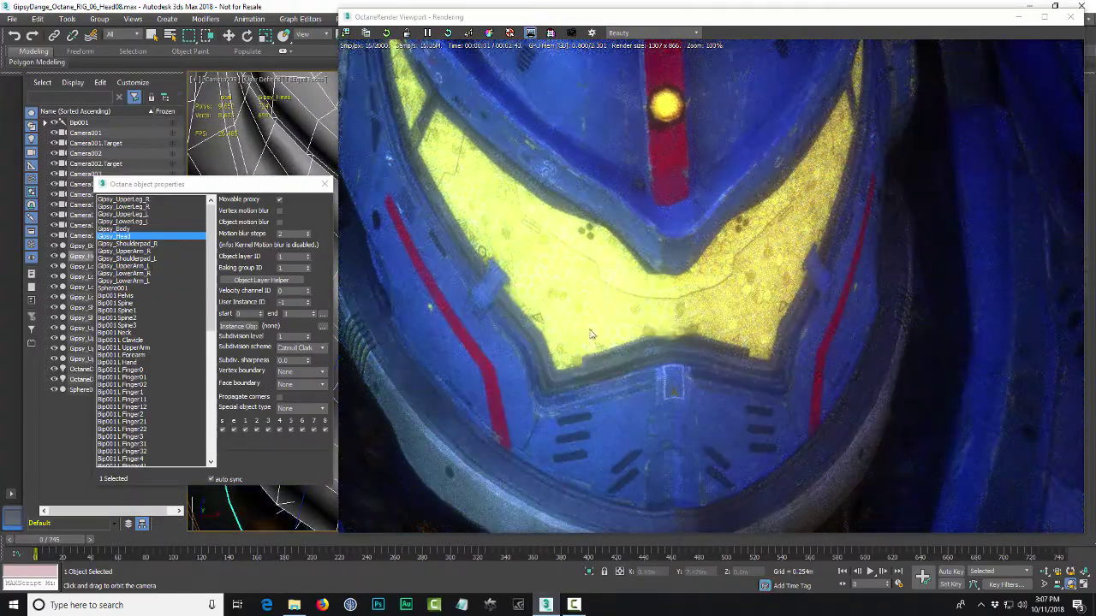
left_click_drag(289, 152, 302, 102)
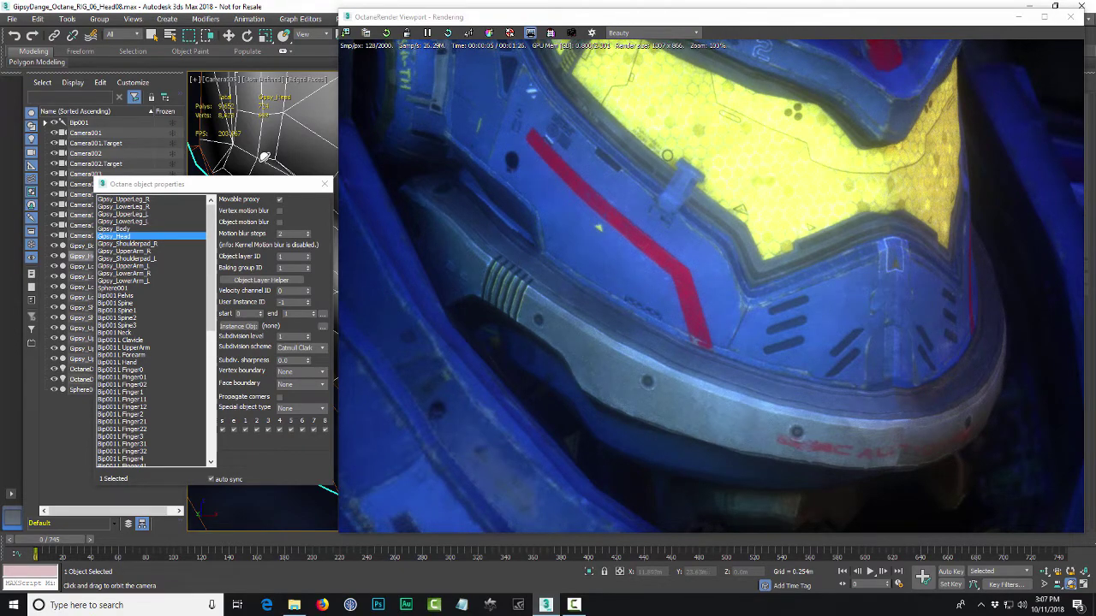
left_click_drag(309, 156, 278, 369)
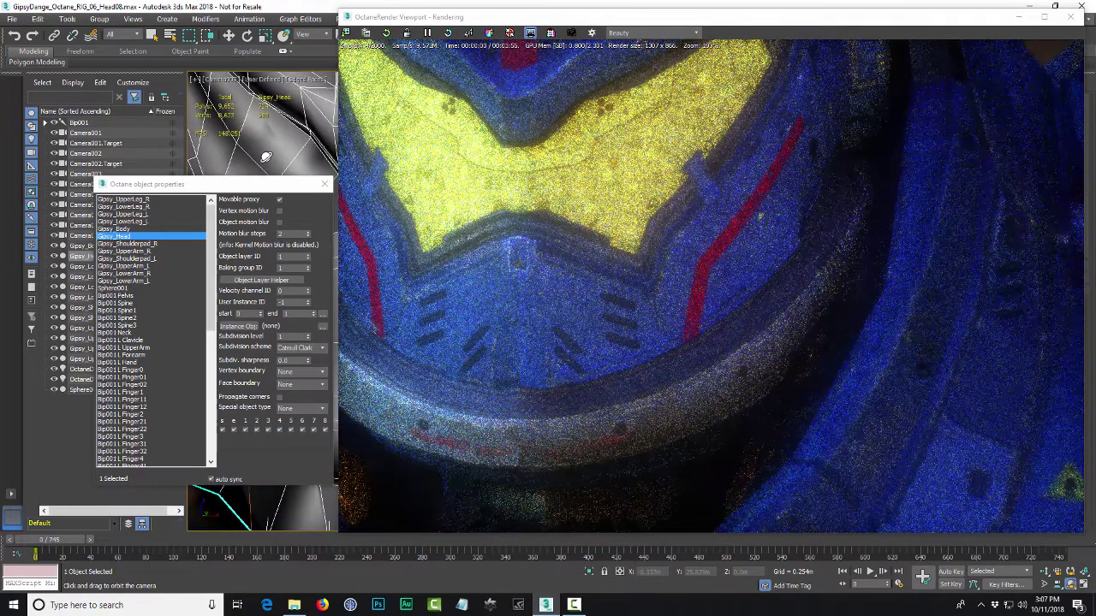
left_click(275, 337)
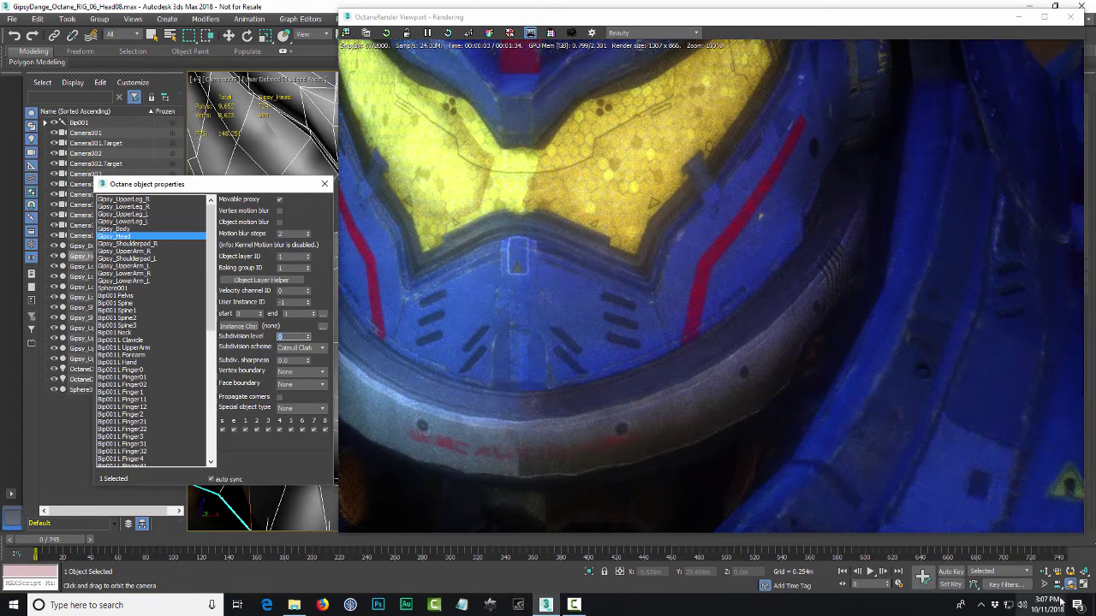
Step: Dolly the camera back and orbit to frame the whole helmet and upper chest armour
left_click(1046, 571)
left_click_drag(297, 140, 299, 211)
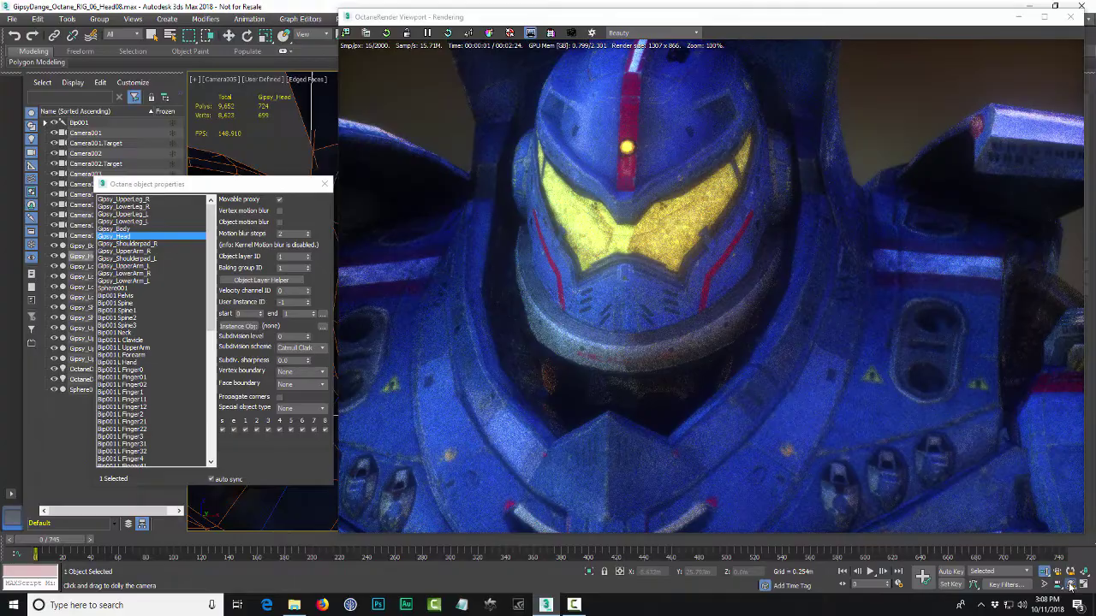
left_click(1070, 583)
left_click_drag(226, 165, 264, 157)
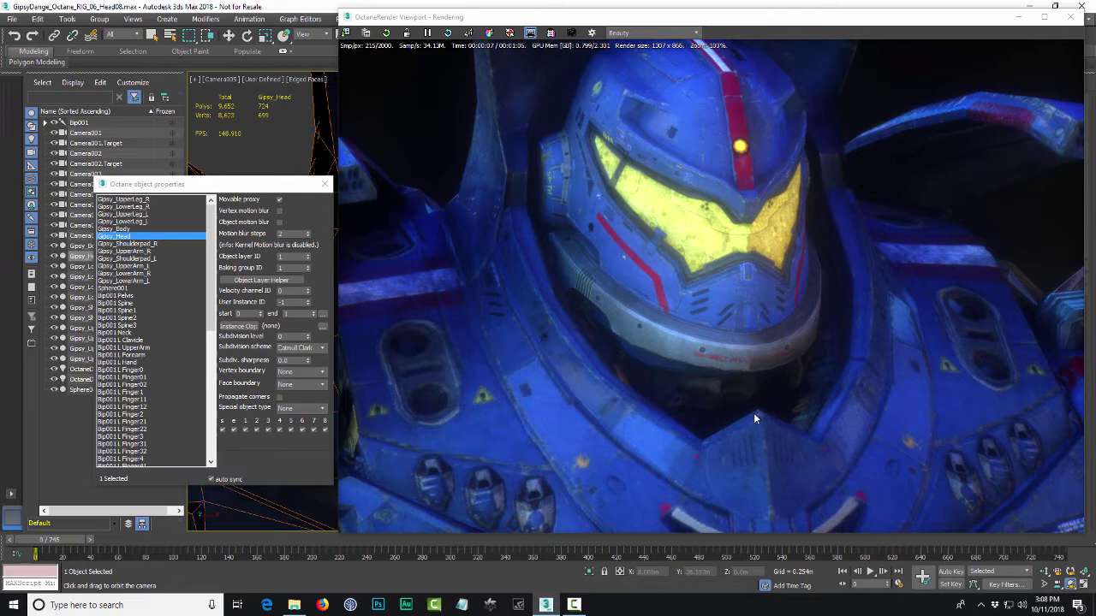
Step: Select Gipsy_Body and set its Octane Subdivision level to 1
key("w")
left_click(272, 506)
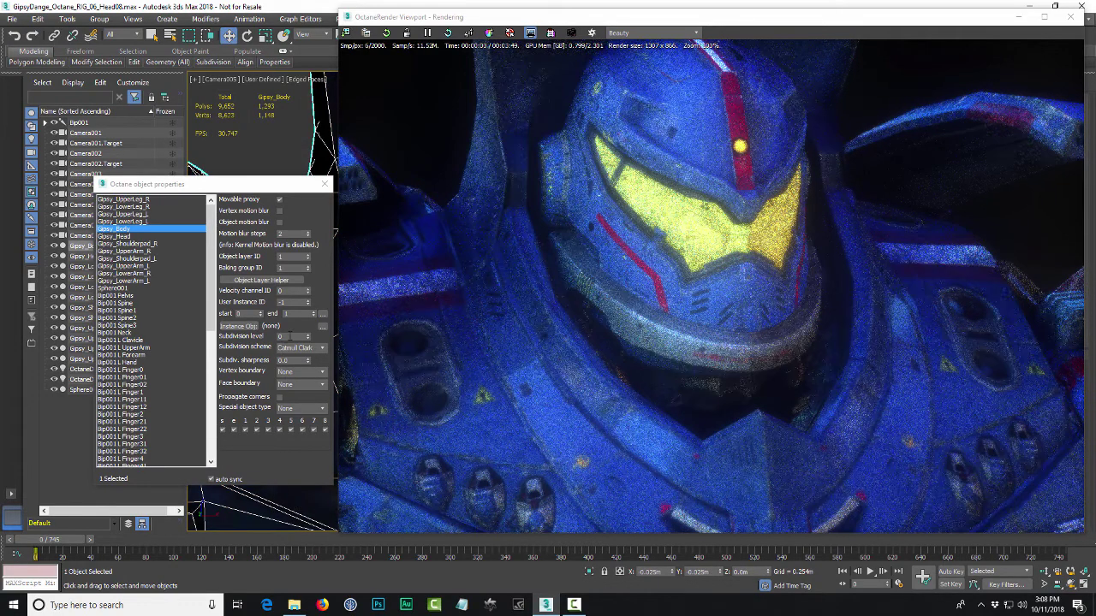
left_click(281, 336)
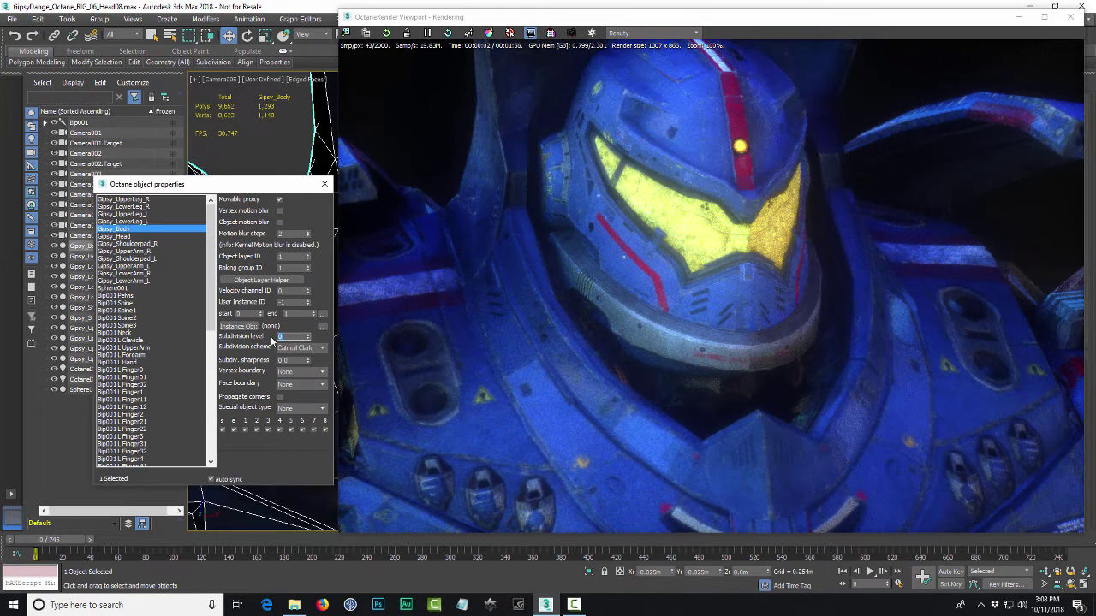
type("1")
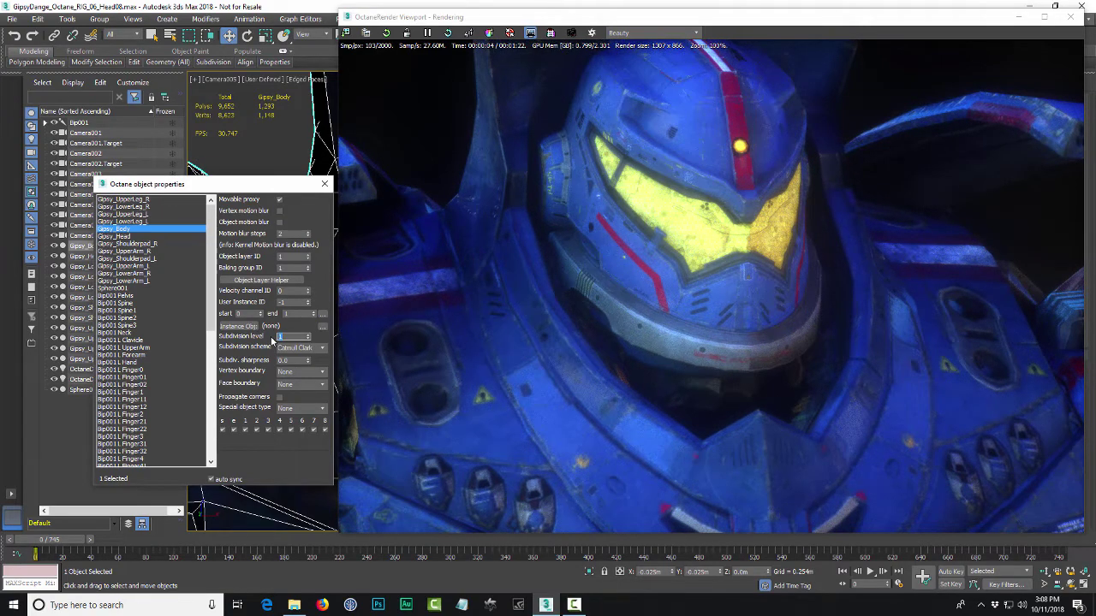
key("Return")
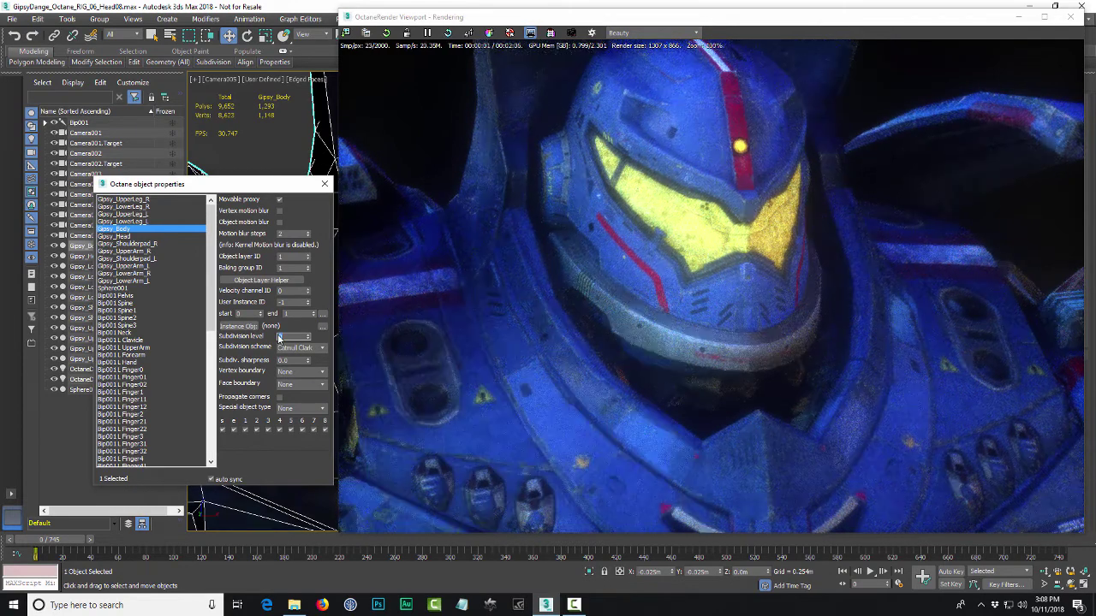
Step: Dolly the camera out to show the head, both shoulders and the glowing chest reactor
left_click(1045, 571)
left_click_drag(272, 131, 271, 185)
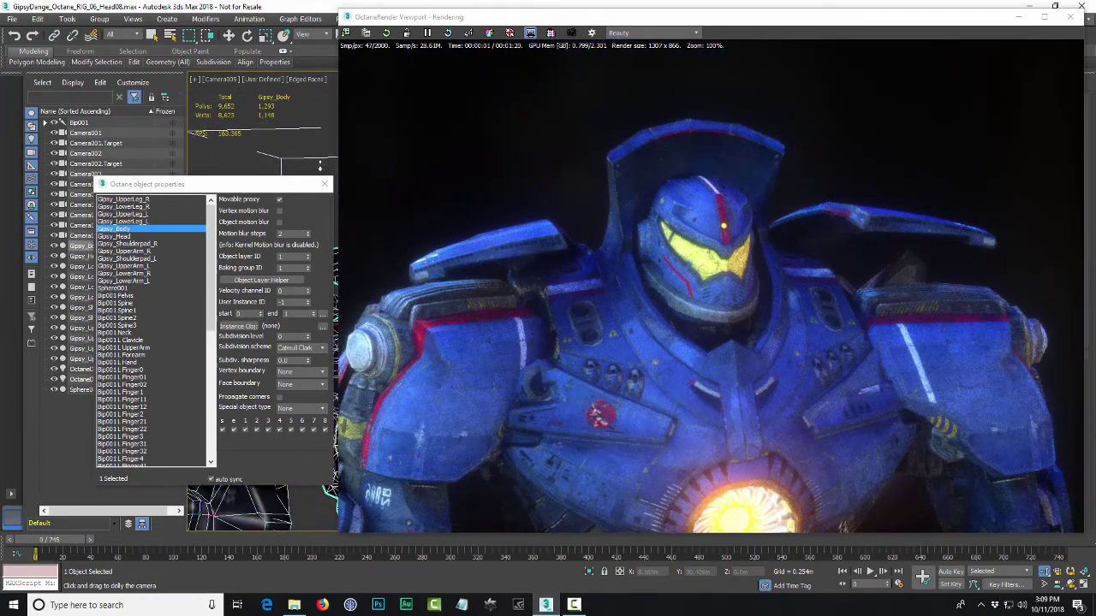
left_click_drag(315, 155, 311, 122)
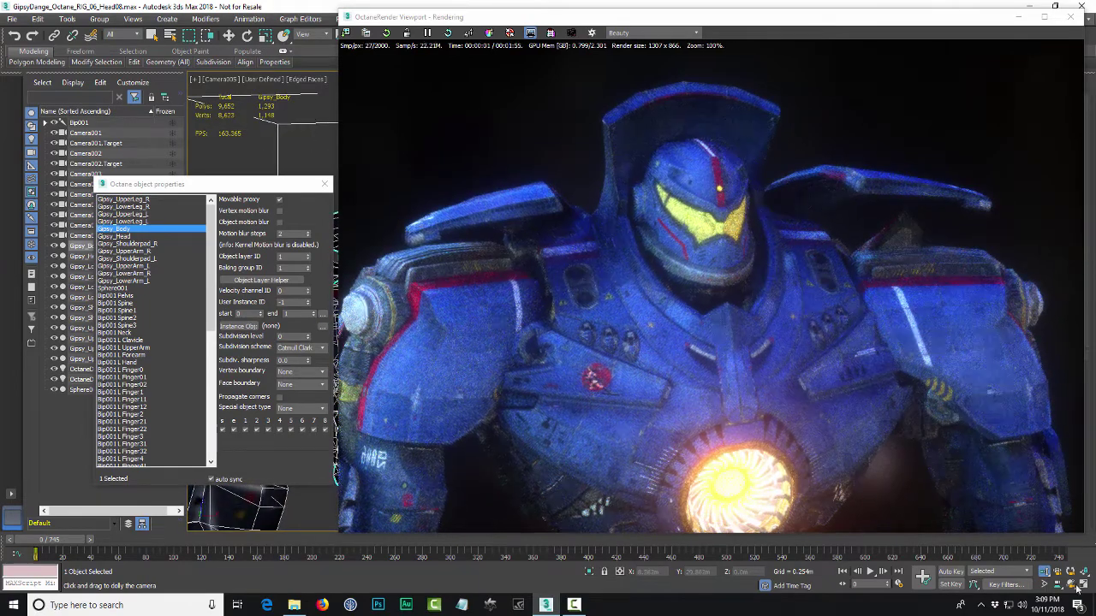
Step: Orbit around the robot, then dolly into a close-up of the yellow visor and grey chin band
left_click(1070, 585)
left_click_drag(289, 505, 281, 493)
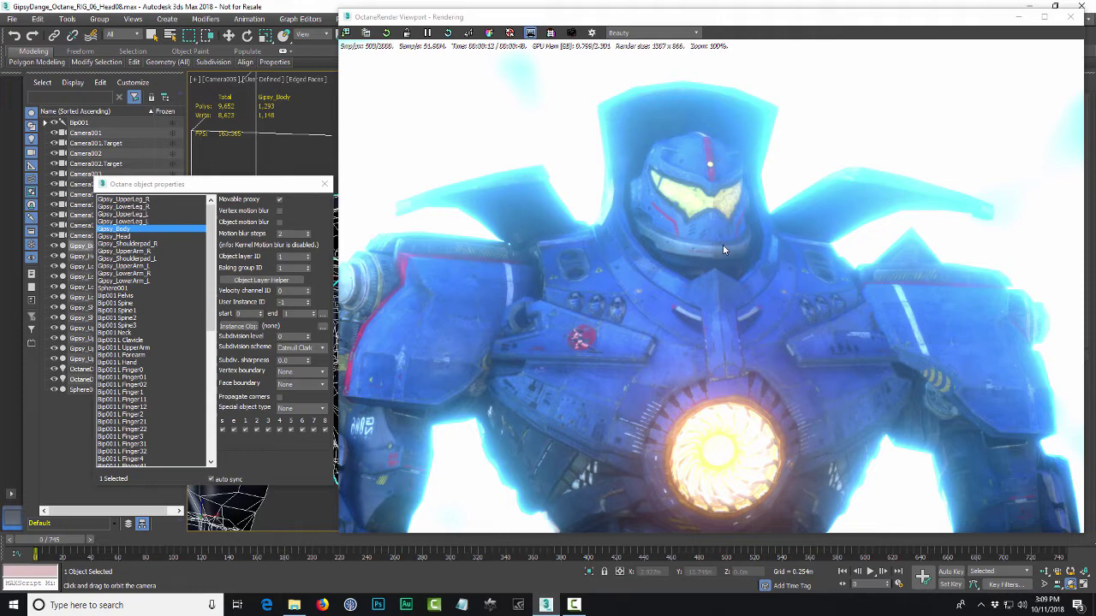
left_click(1045, 571)
left_click_drag(280, 152, 232, 308)
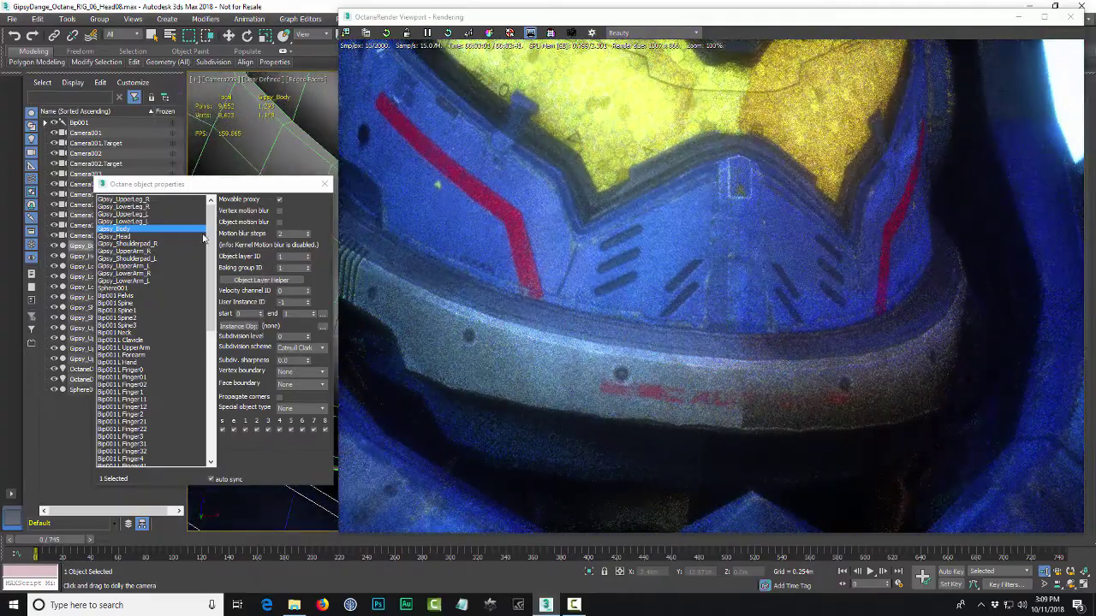
Step: Select Gipsy_Head and set its Octane Subdivision level to 1
key("w")
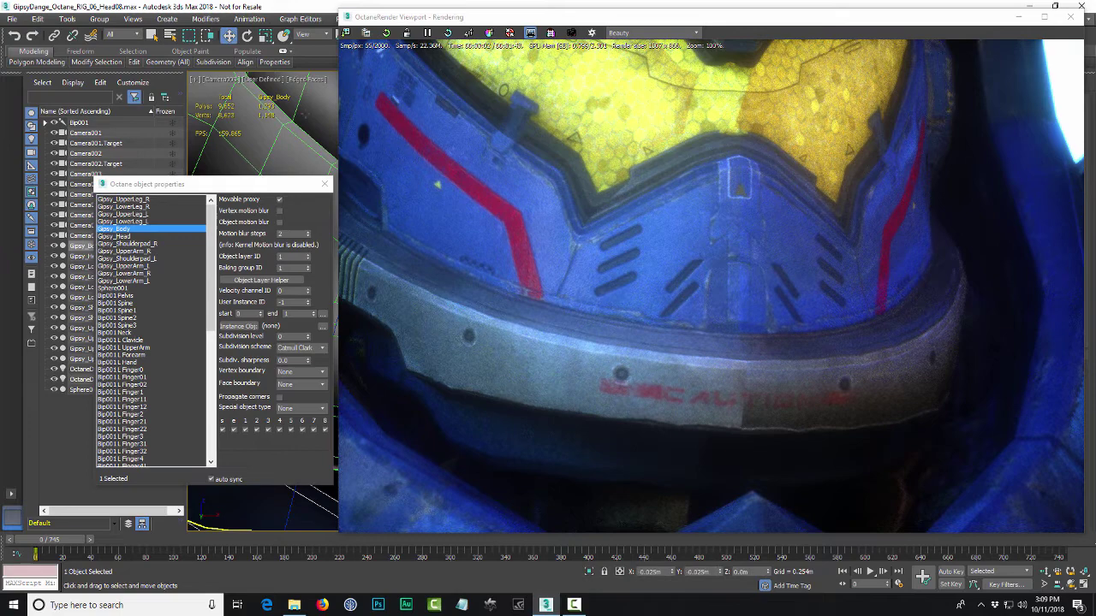
left_click(308, 114)
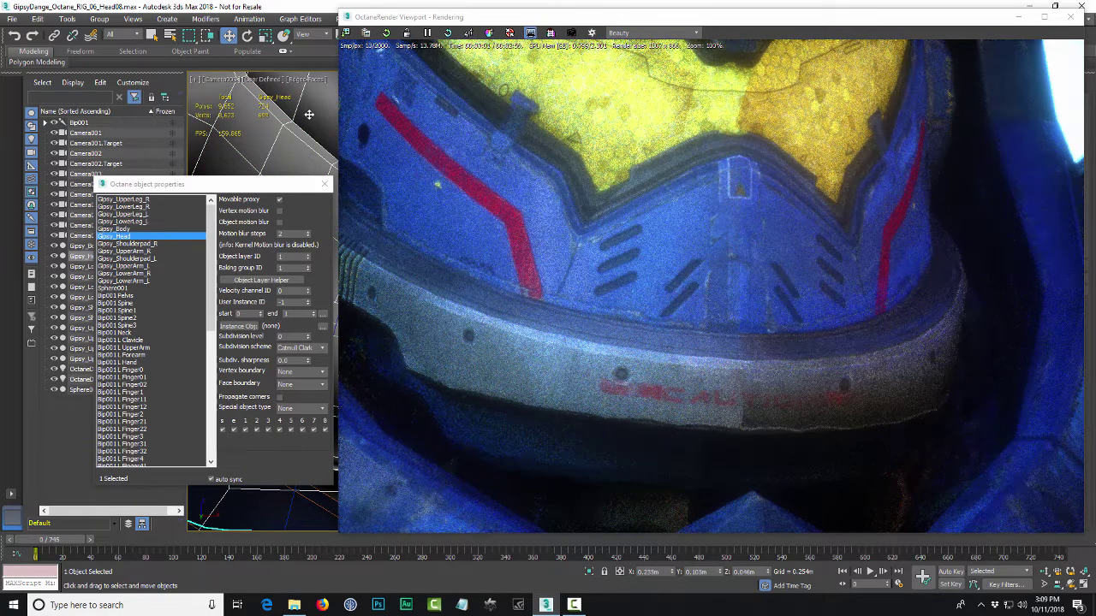
left_click(284, 335)
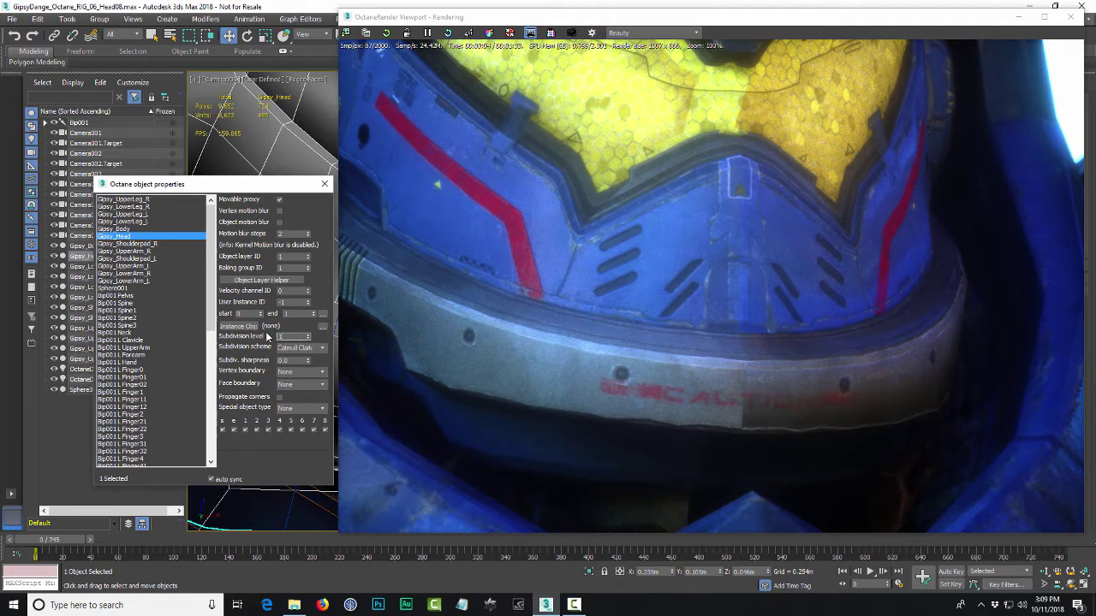
key("Return")
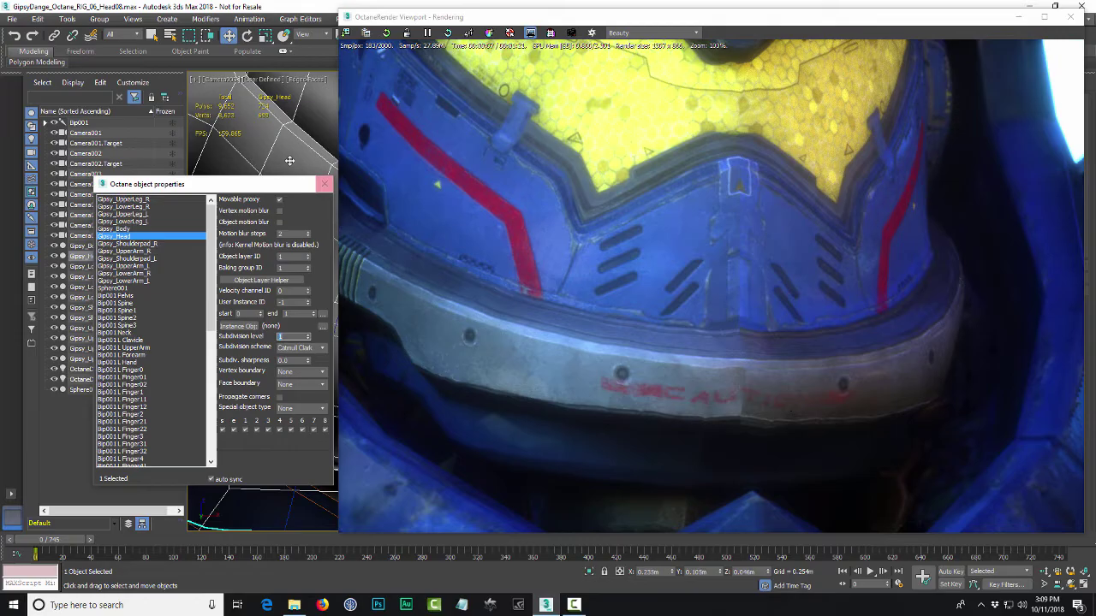
left_click(1068, 585)
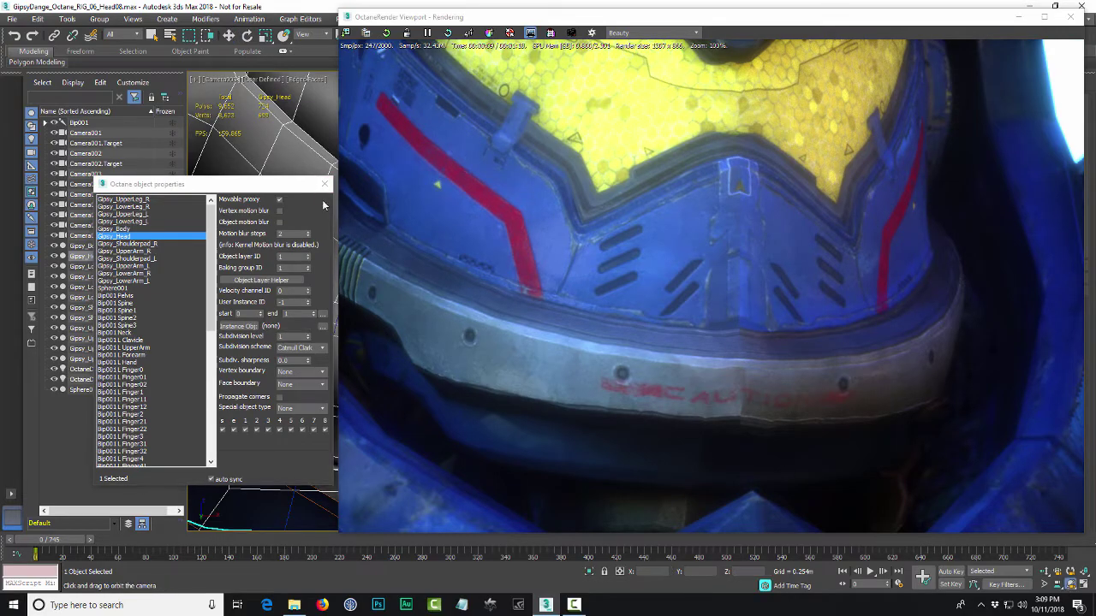
Step: Orbit the camera around the head to an angled close side view of the yellow hex-patterned visor
left_click_drag(301, 126, 271, 137)
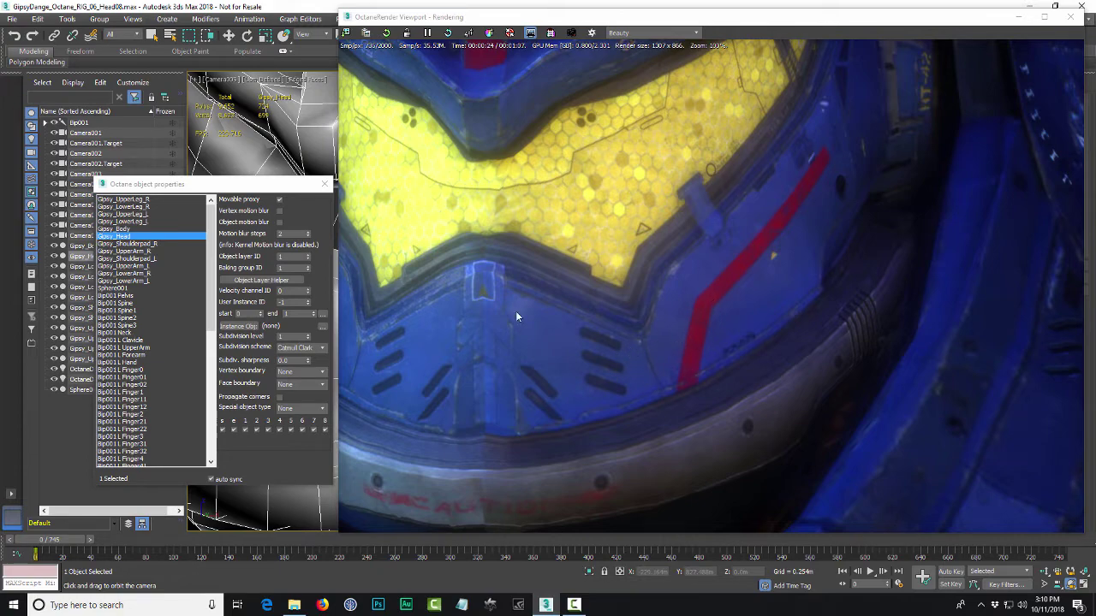
mouse_move(310, 144)
left_mouse_down()
mouse_move(283, 152)
mouse_move(296, 158)
left_mouse_up()
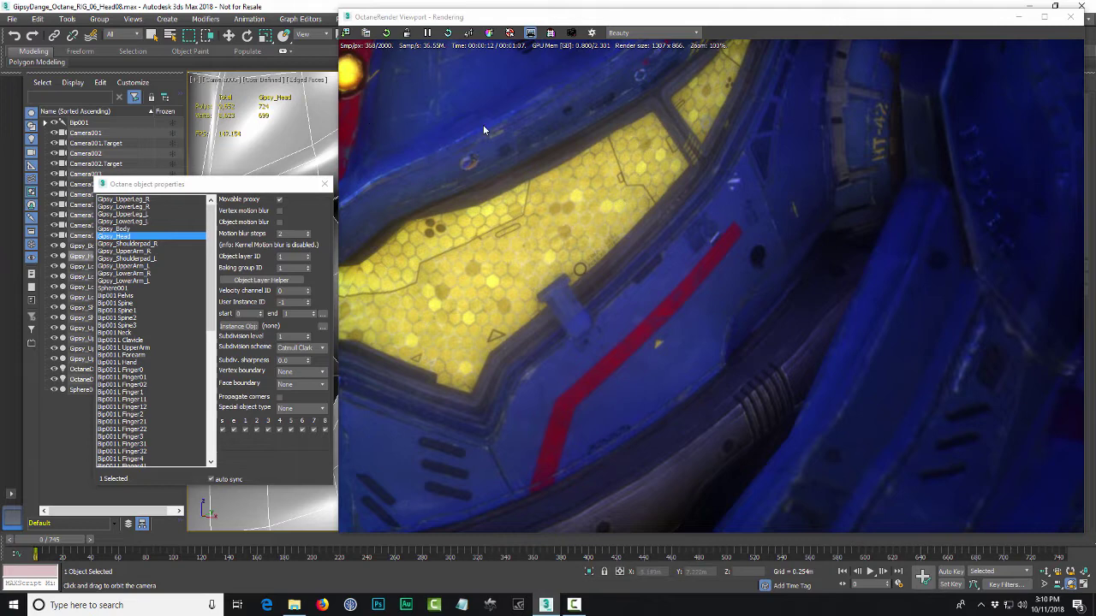
Step: Set the Octane Kernel's maximum samples to 150 in Render Setup
key("F10")
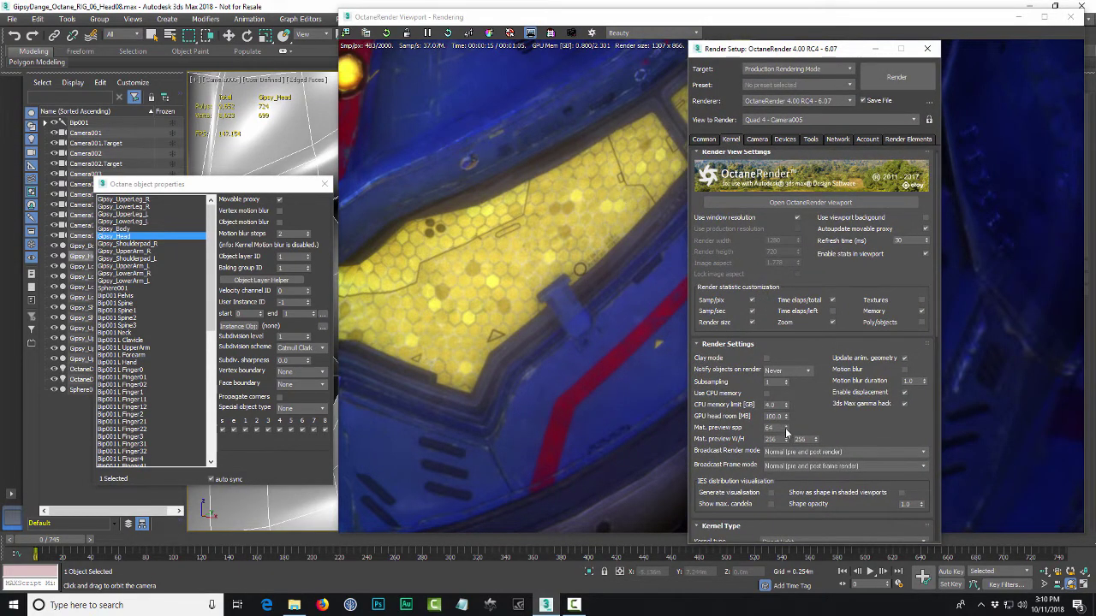
scroll(847, 417, "down", 1)
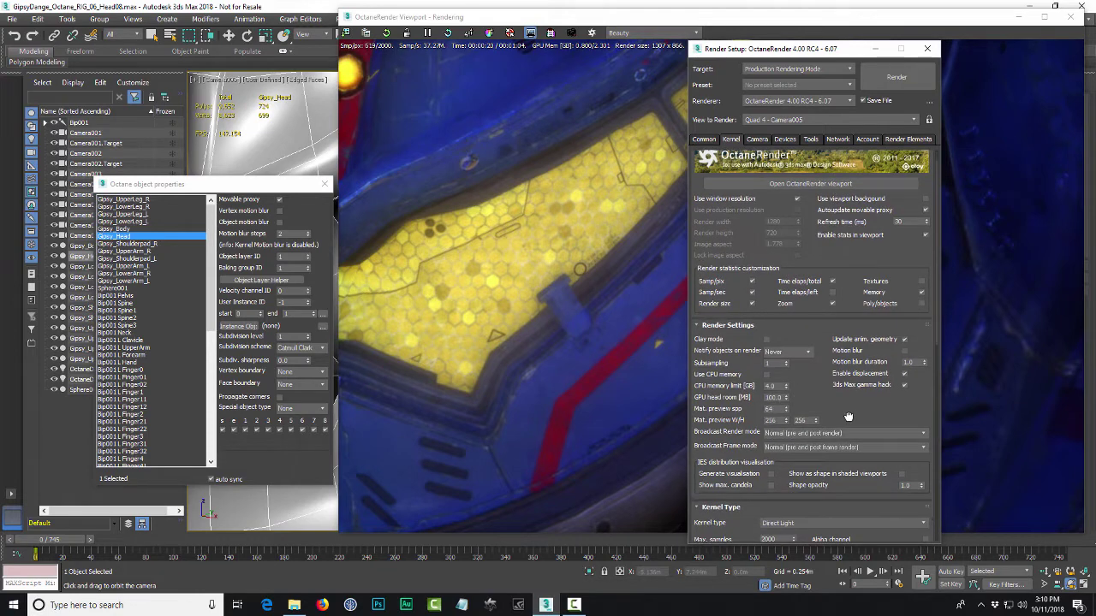
left_click_drag(843, 403, 852, 122)
double_click(775, 256)
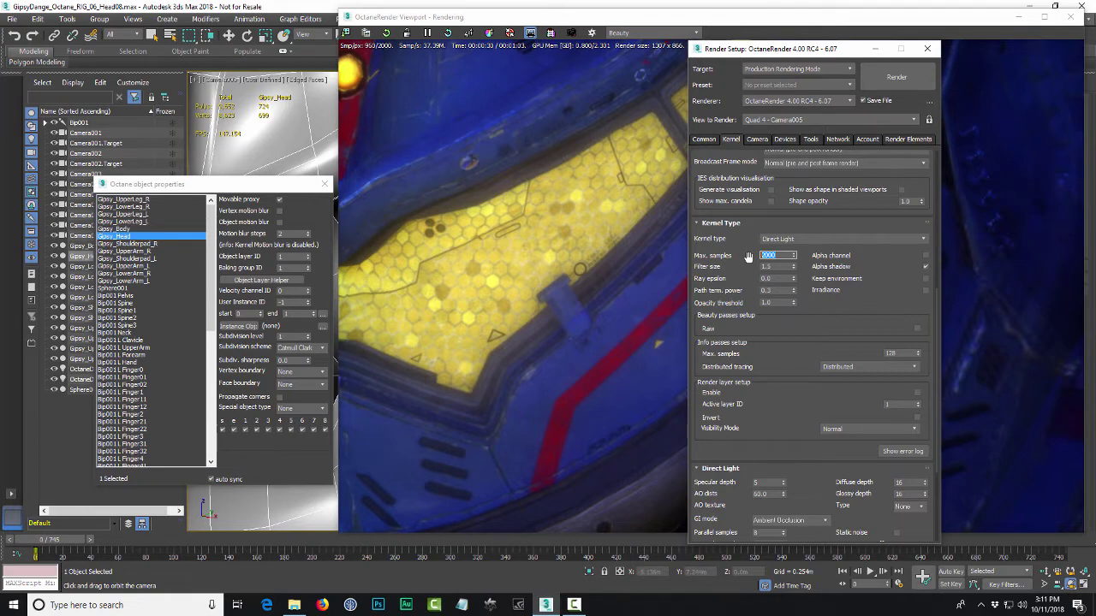
type("150")
key("Return")
Step: Orbit Camera005 slightly to restart the render and reposition the Render Setup window
left_click_drag(262, 137, 247, 135)
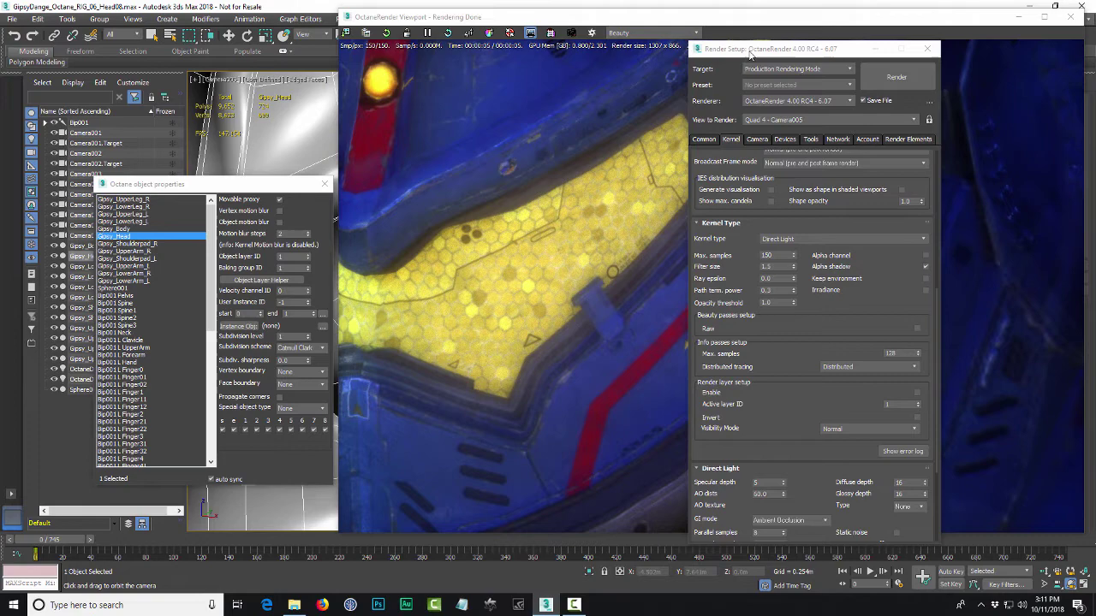
left_click_drag(749, 52, 895, 79)
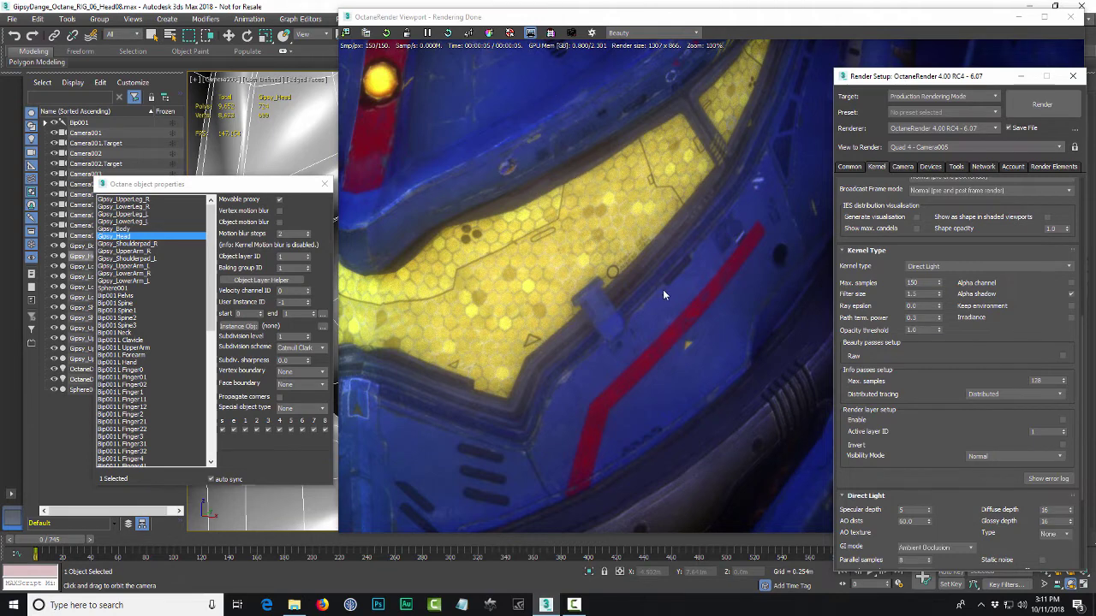
left_click_drag(907, 77, 719, 19)
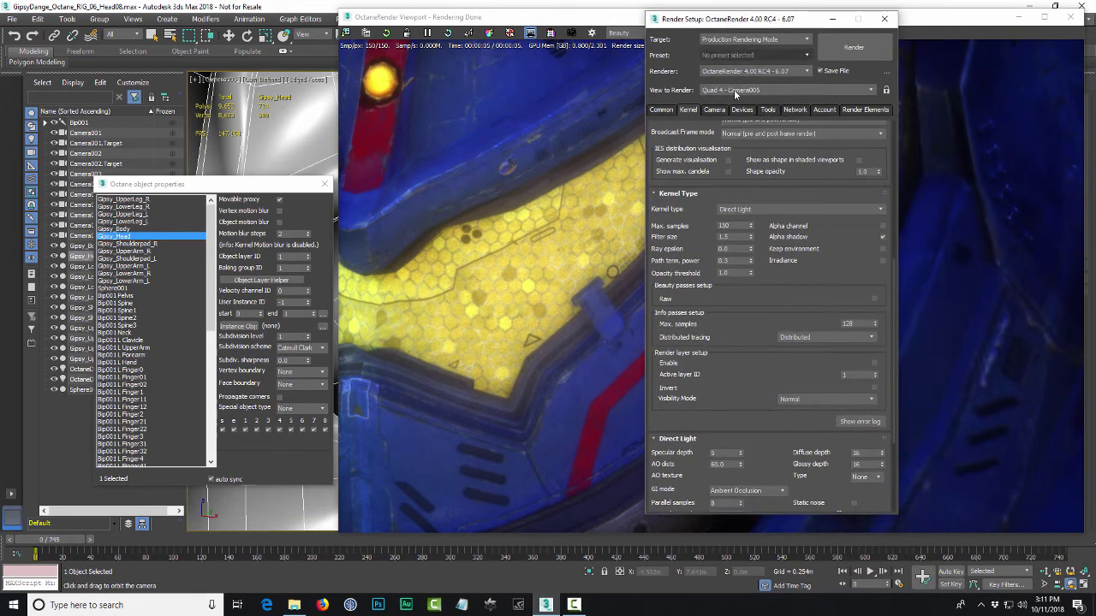
Step: Check Enable Denoising in the Imager section of the Camera settings
left_click(715, 110)
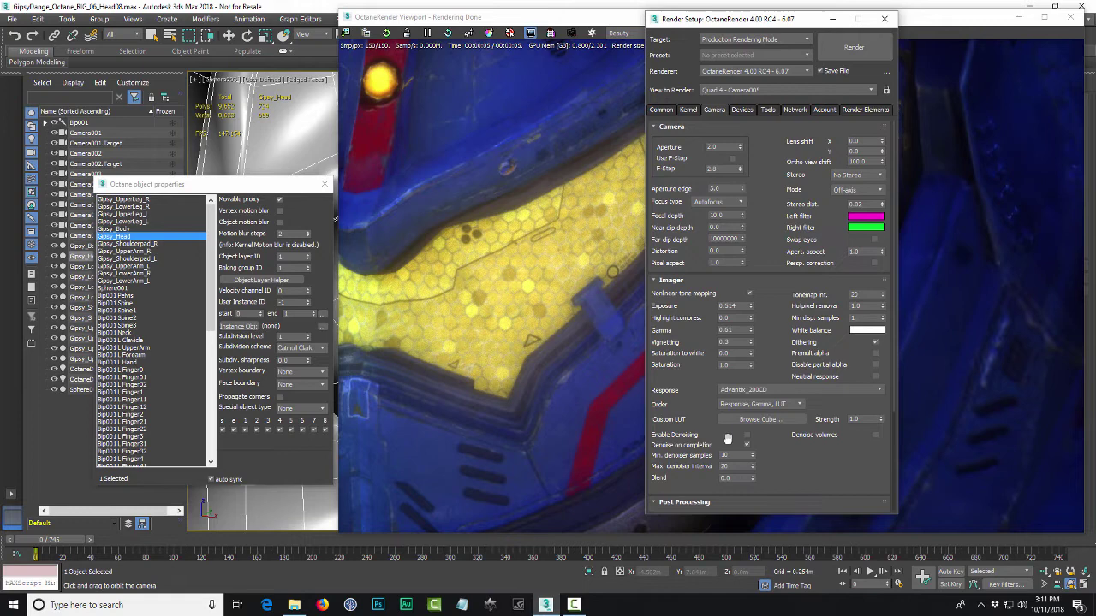
left_click(747, 436)
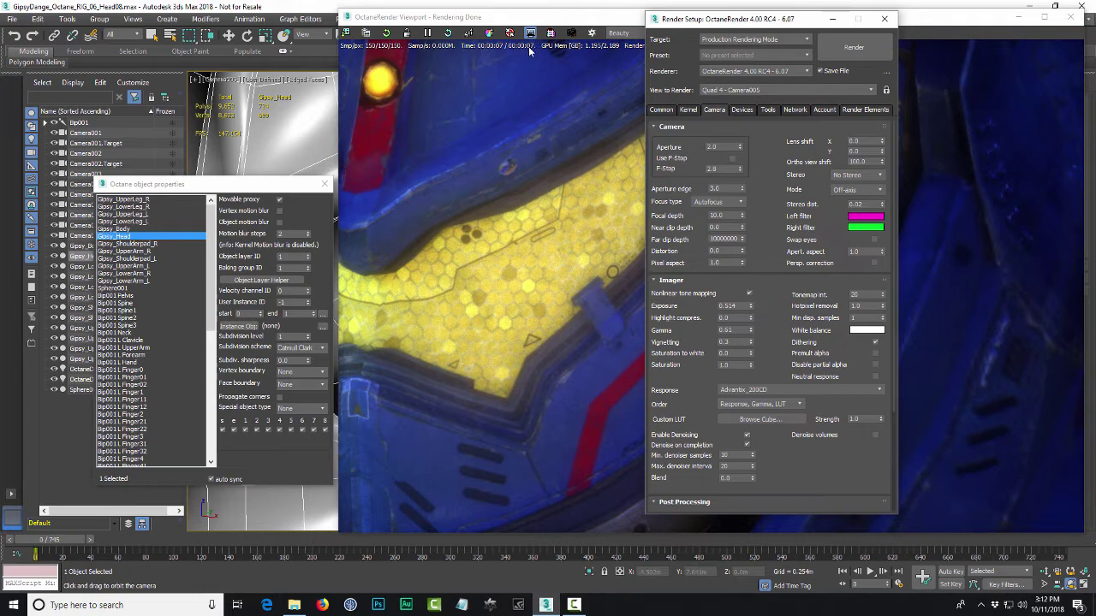
Step: Turn off GTX 780 denoising, apply the device settings and orbit to restart the render
left_click(743, 111)
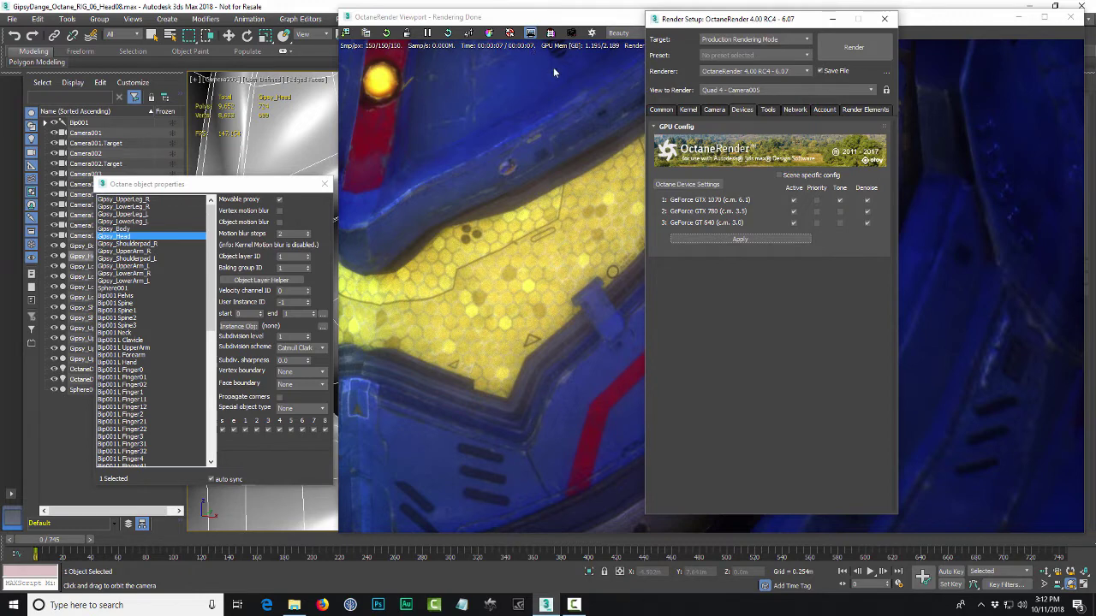
left_click(867, 211)
left_click(783, 239)
left_click_drag(307, 131, 304, 135)
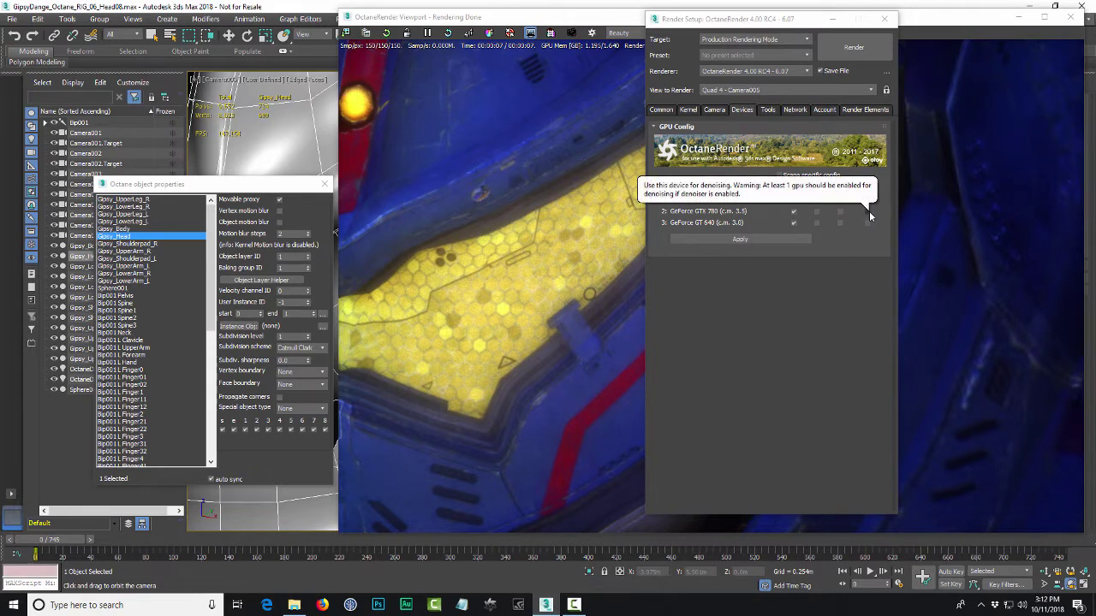
Step: Enable denoising on the GTX 1070 and GT 640 so all three GPUs denoise
left_click(869, 212)
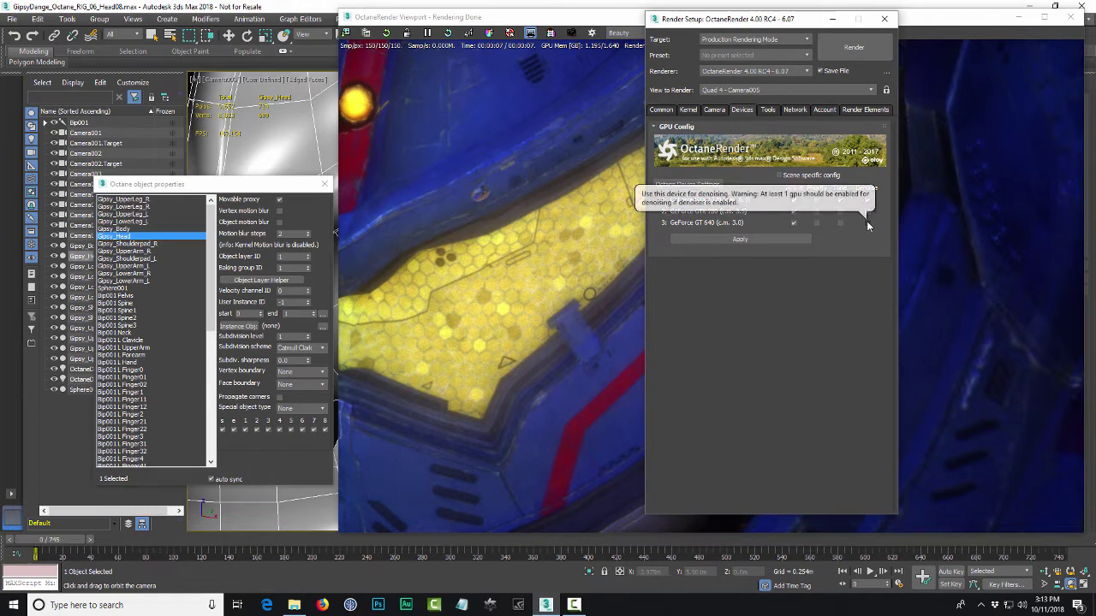
left_click(867, 222)
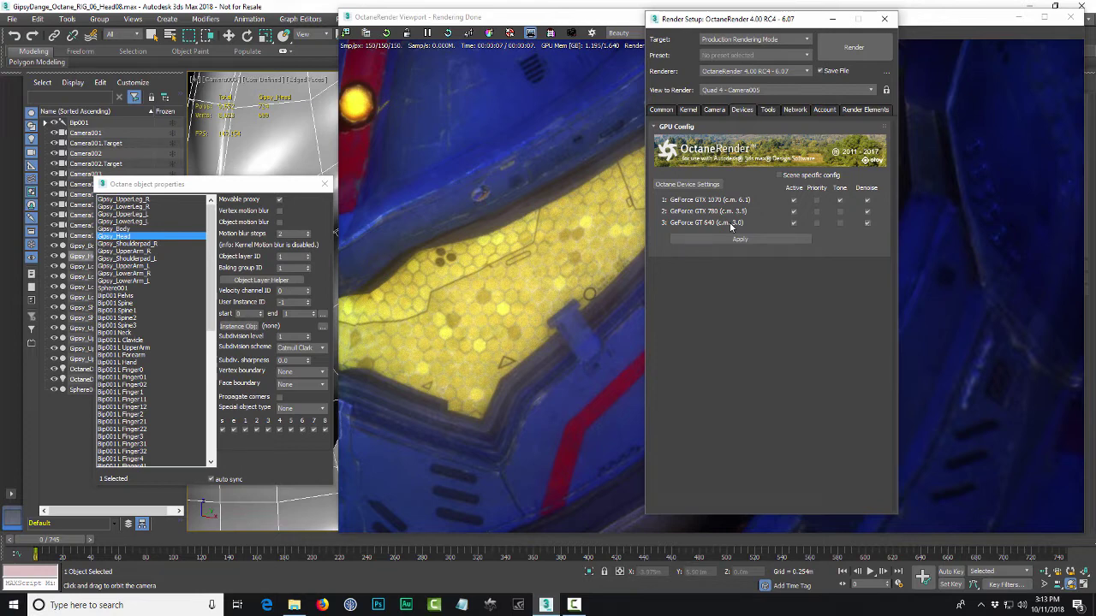
left_click(868, 223)
left_click(867, 199)
left_click(867, 223)
left_click(394, 36)
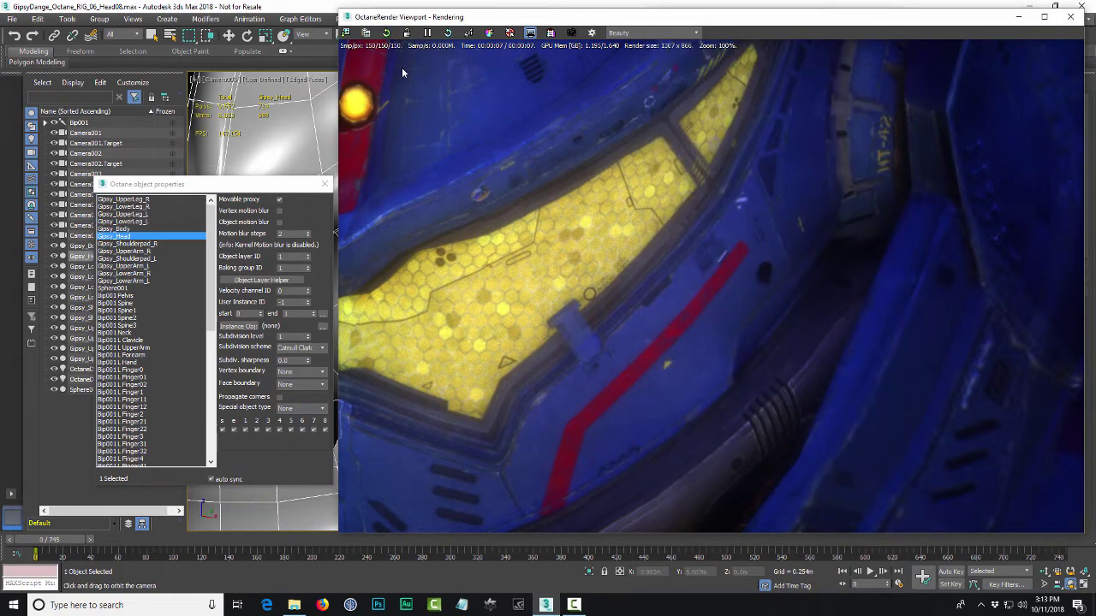
Step: Orbit Camera005 slightly so the visor close-up re-renders to 150/150 samples
left_click(286, 130)
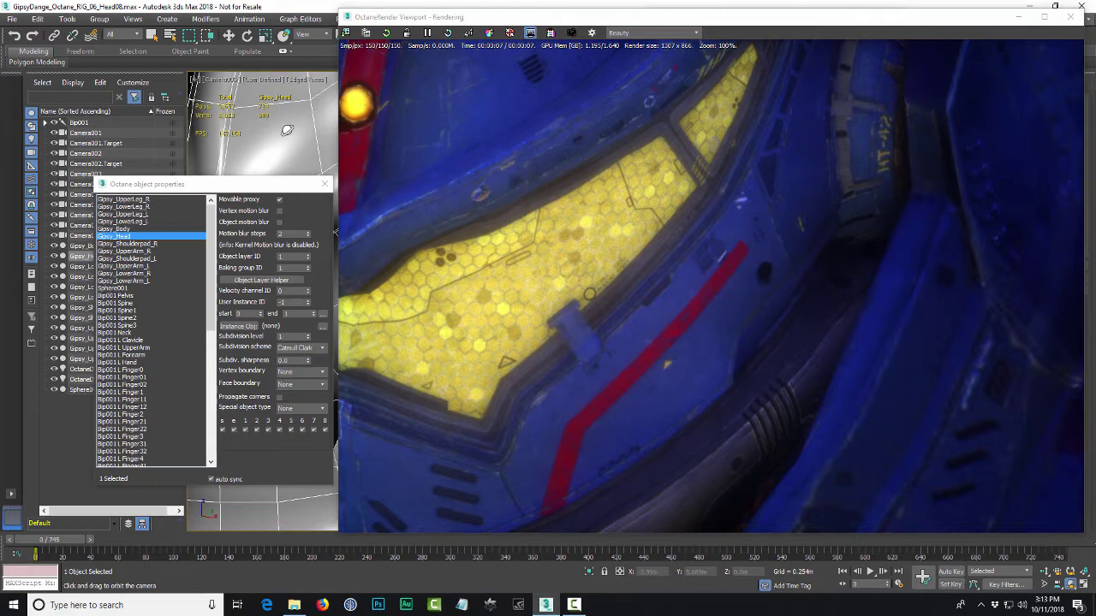
left_click_drag(286, 130, 272, 147)
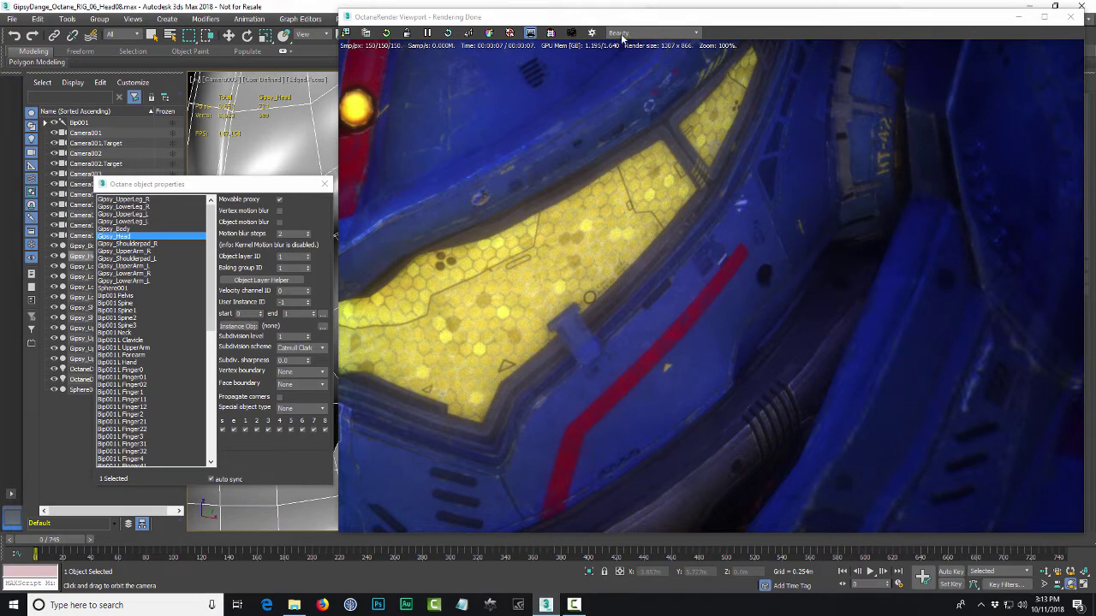
Step: Switch the Octane viewport to the Denoised beauty pass
left_click(697, 34)
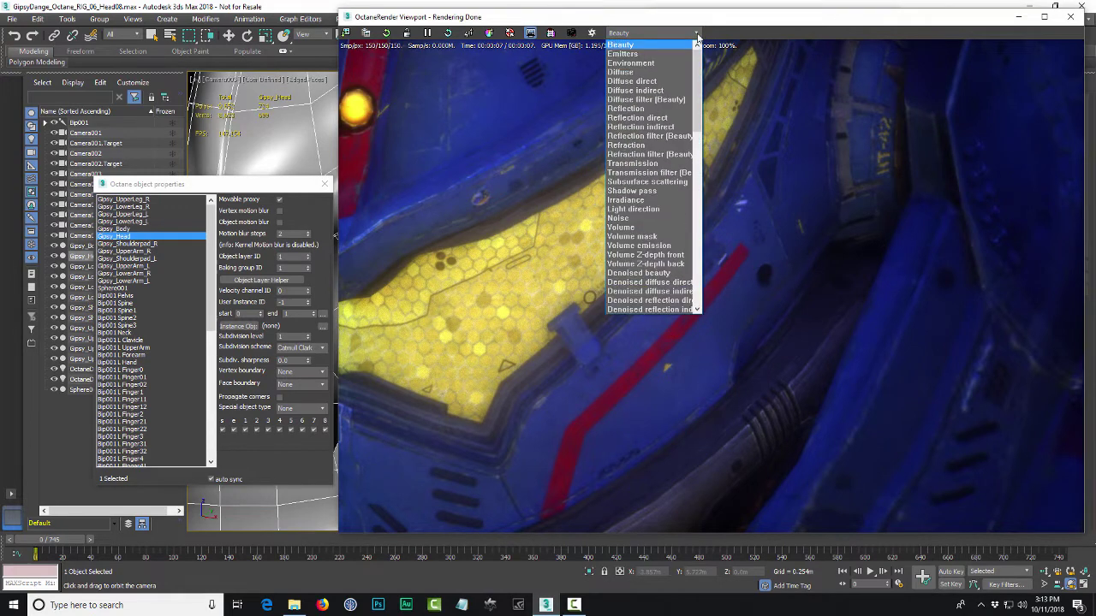
left_click_drag(699, 59, 699, 117)
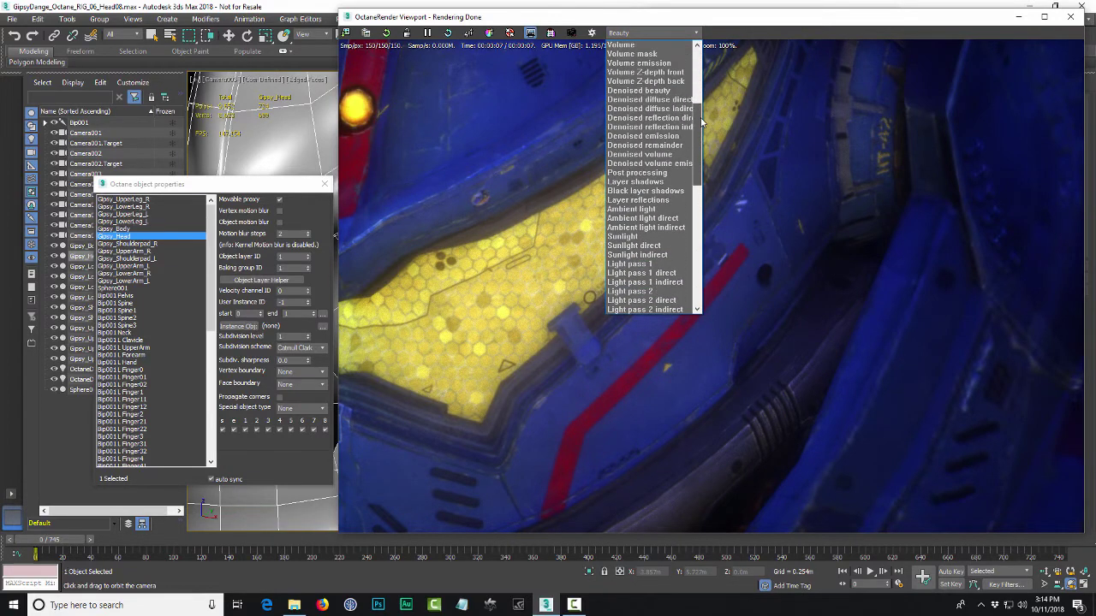
left_click(653, 90)
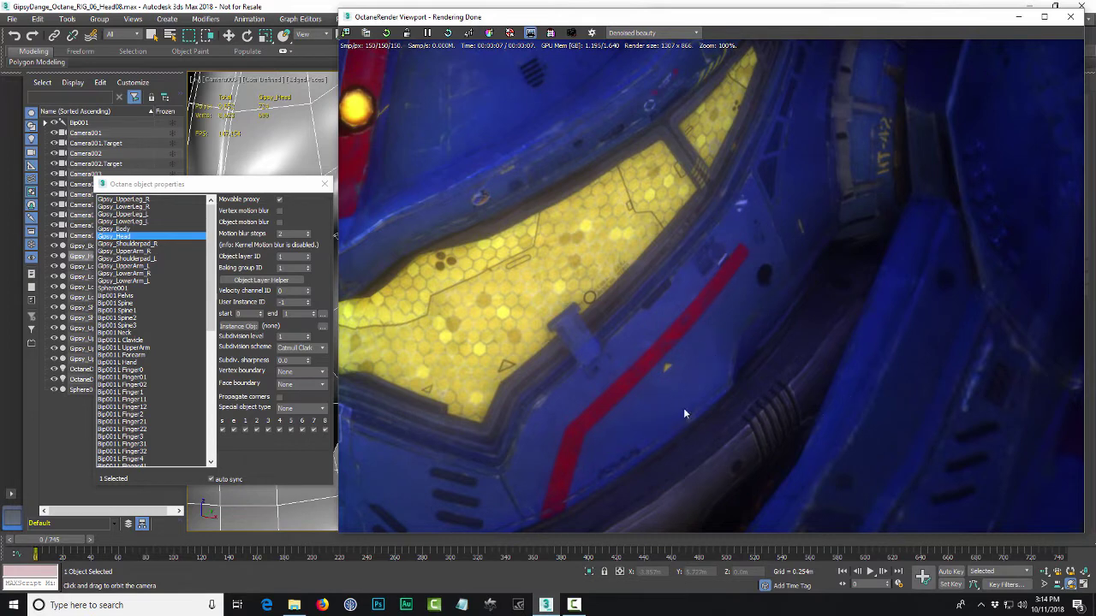
Step: Reposition the render view window and bring Render Setup back to the front
left_click_drag(765, 19, 714, 19)
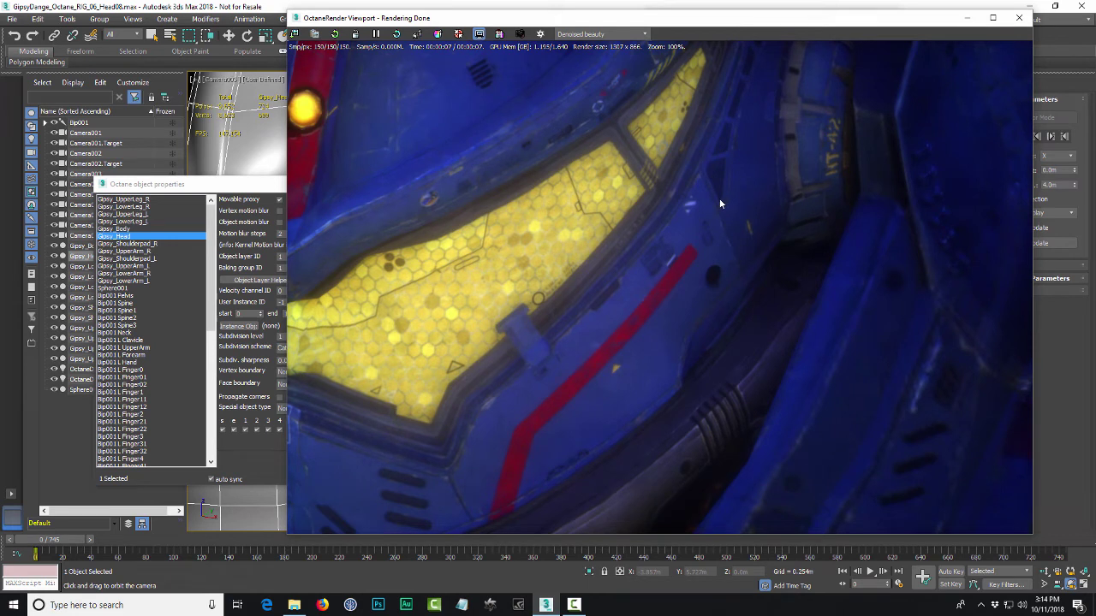
left_click(249, 186)
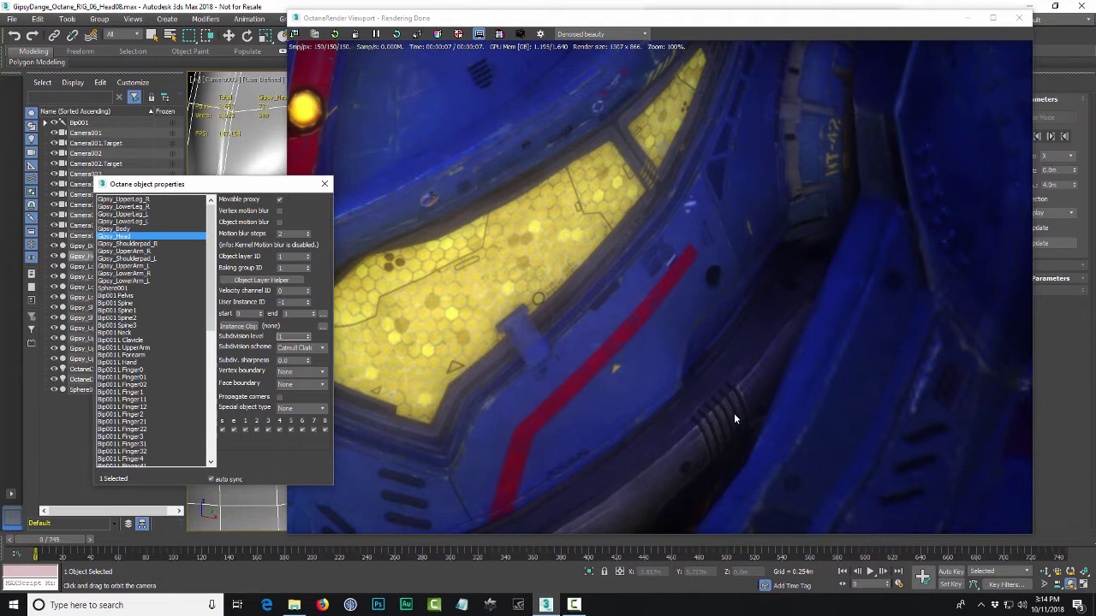
left_click_drag(827, 28, 782, 28)
left_click(781, 26)
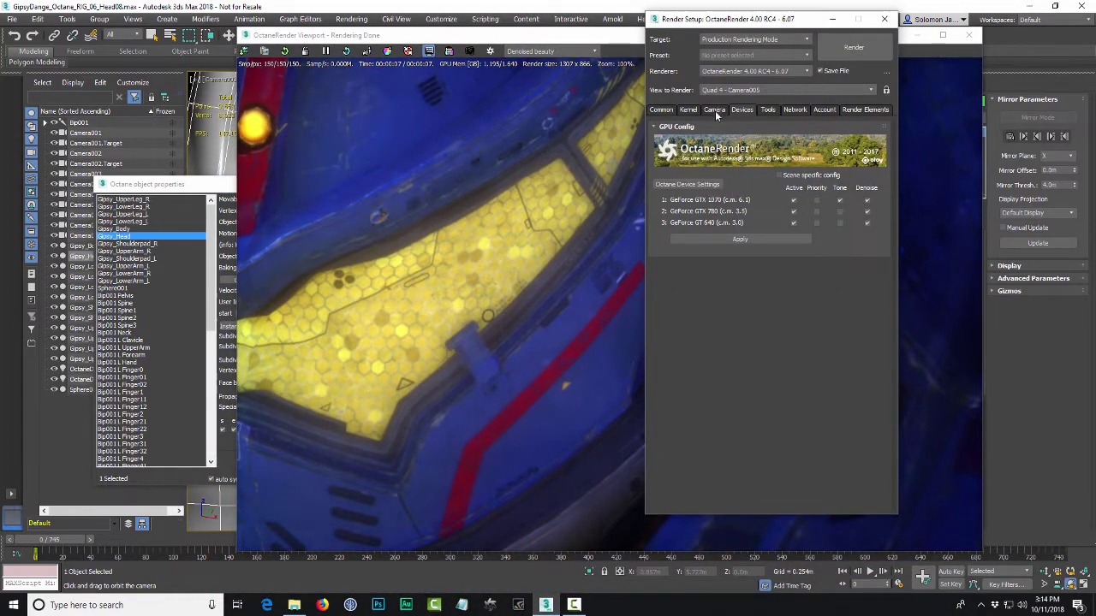
Step: Change the Imager's Hotpixel removal value to 0.1
left_click(715, 111)
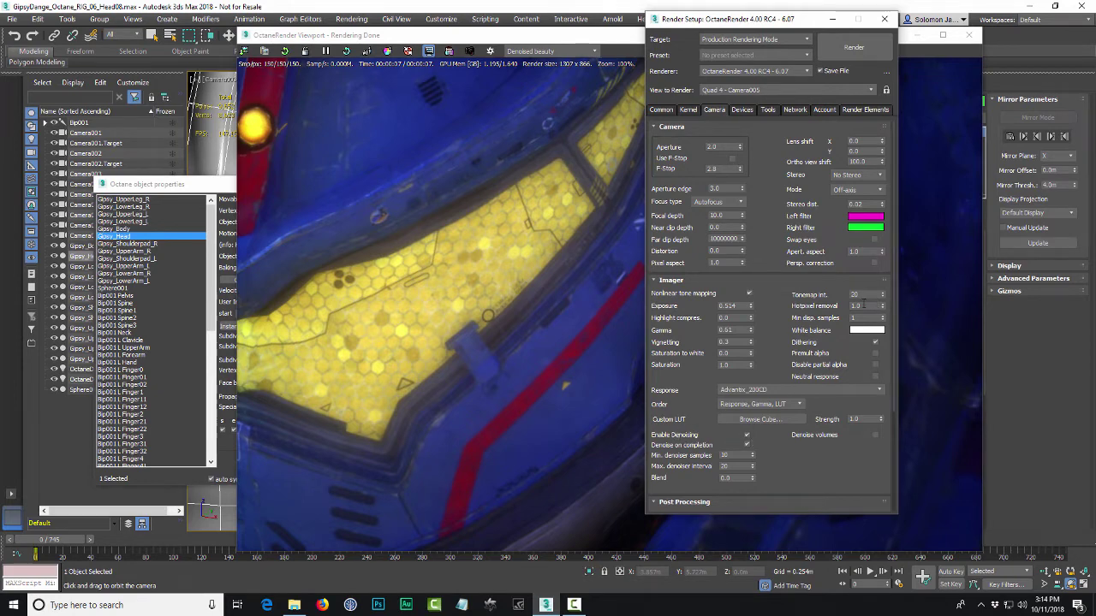
double_click(863, 306)
key("BackSpace")
key("Return")
Step: Move Render Setup aside and orbit Camera005 slightly to re-render
left_click_drag(757, 22, 895, 35)
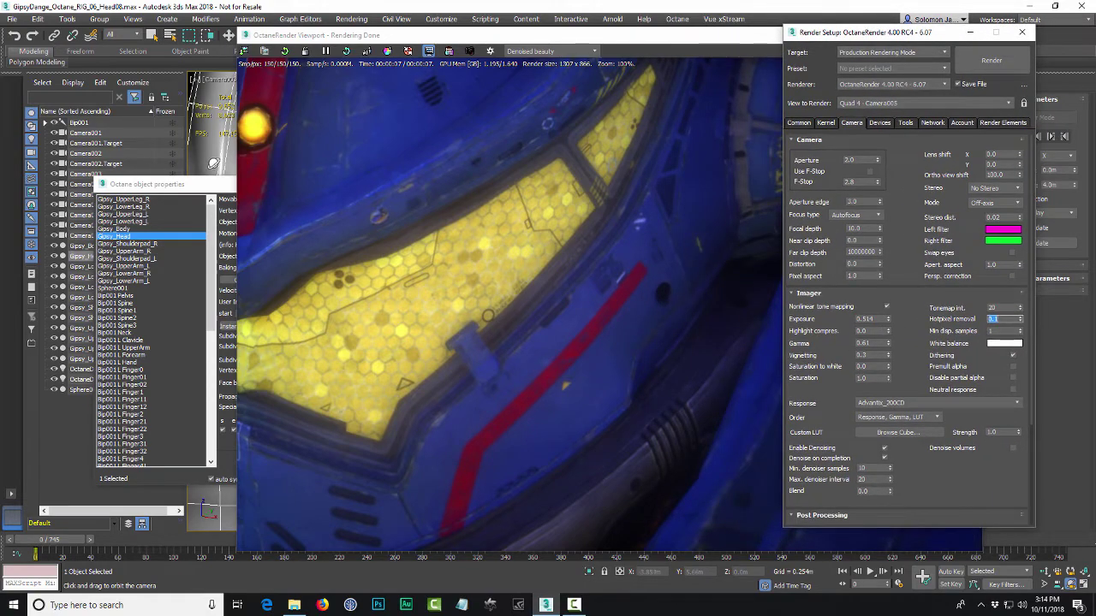
left_click(212, 161)
left_click_drag(212, 161, 212, 165)
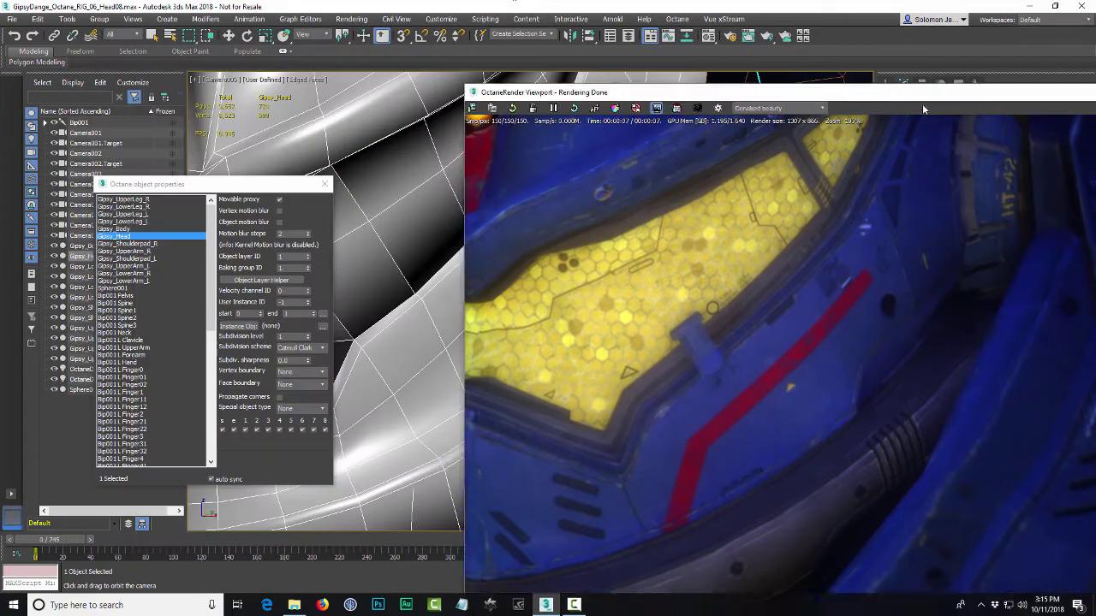
Step: Move the OctaneRender Viewport window and let the 150-sample denoised render proceed
left_click_drag(851, 92, 714, 59)
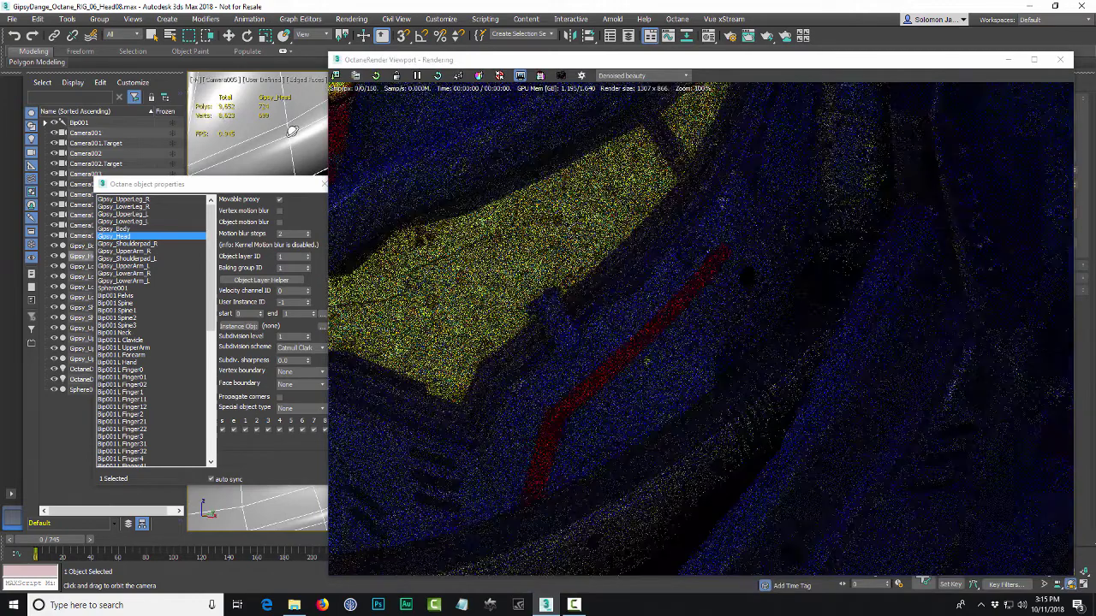